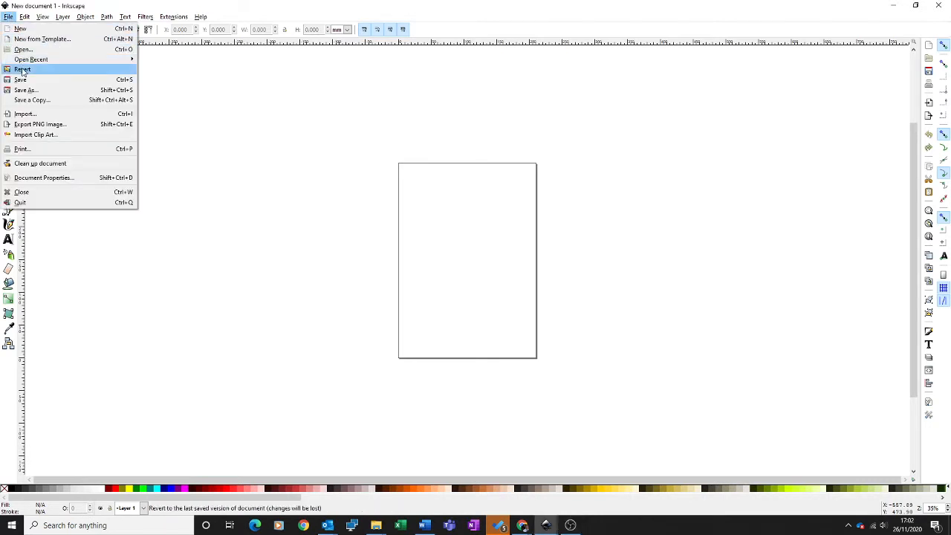
Start saving the document under a new name and browse to the 2 My Opie folder inside Computing on the college OneDrive.
{"action": "left_click", "coordinate": [26, 90]}
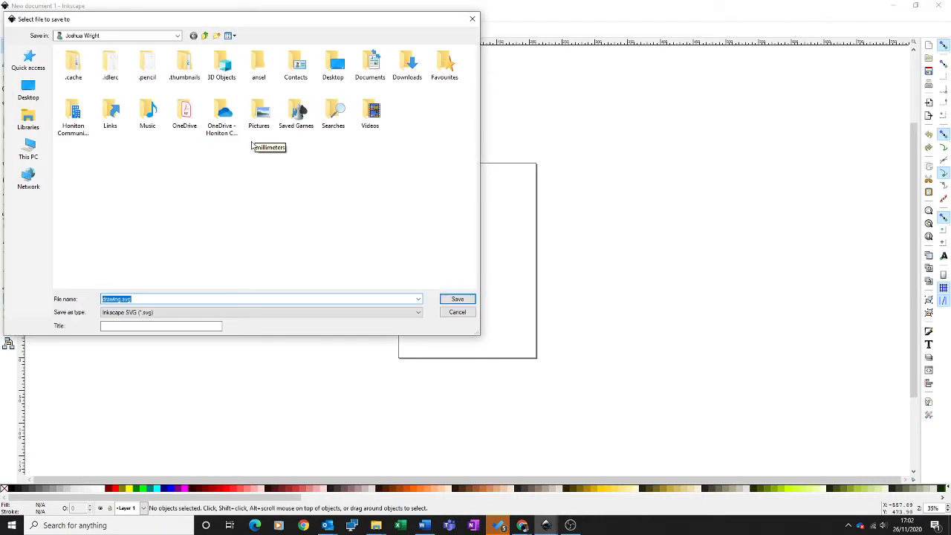
{"action": "left_click", "coordinate": [177, 38]}
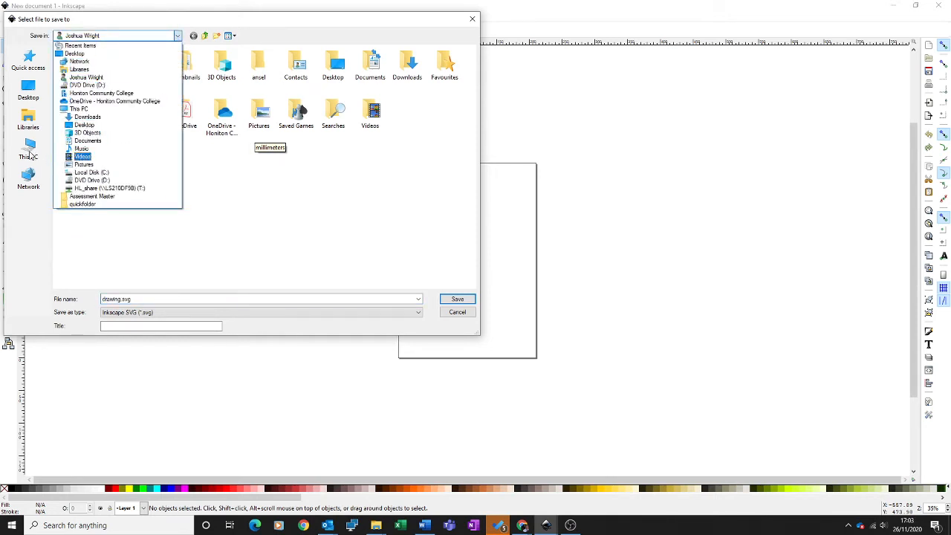
{"action": "left_click", "coordinate": [29, 153]}
{"action": "left_click", "coordinate": [174, 36]}
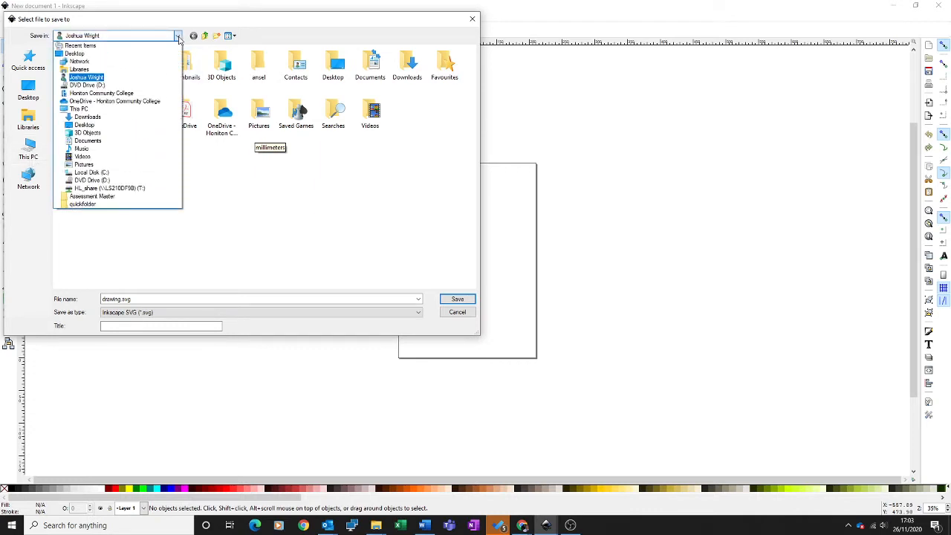
{"action": "left_click", "coordinate": [94, 102]}
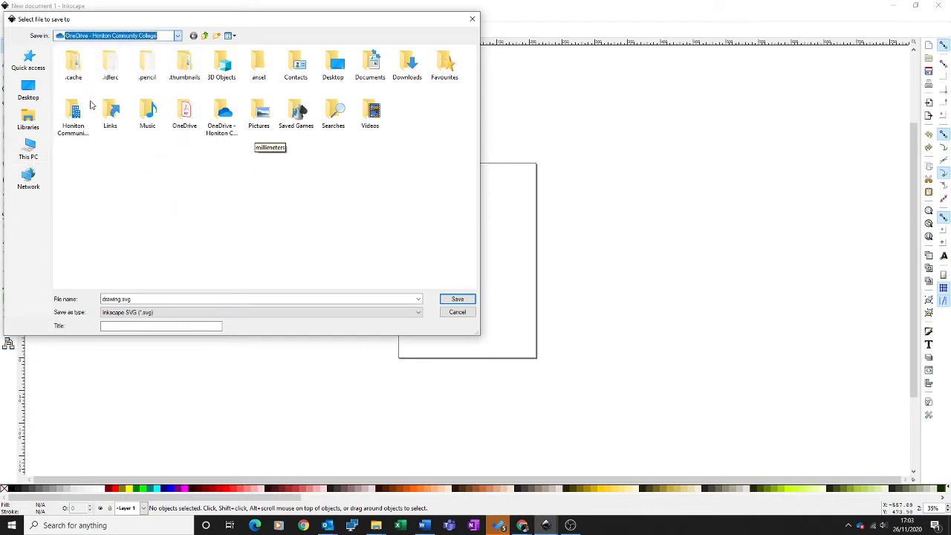
{"action": "double_click", "coordinate": [92, 127]}
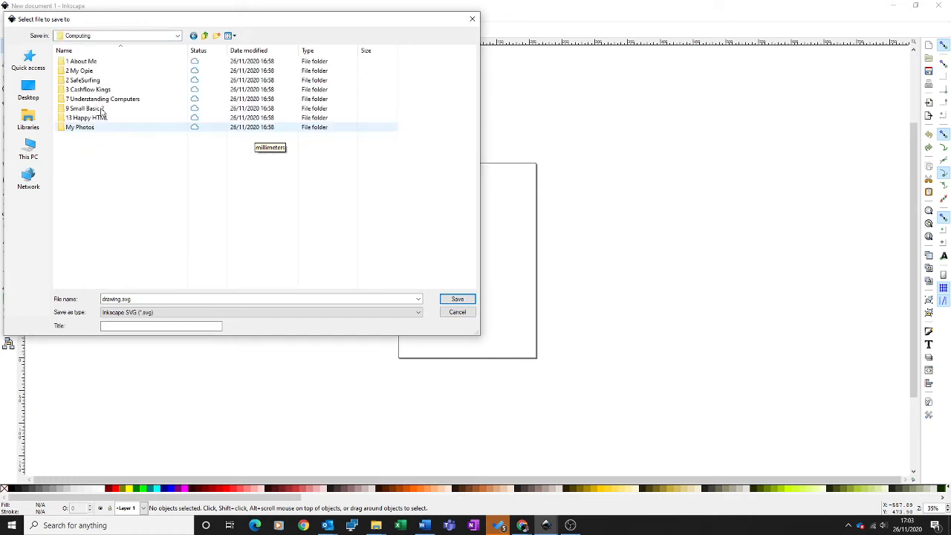
{"action": "left_click", "coordinate": [91, 72]}
{"action": "double_click", "coordinate": [91, 72]}
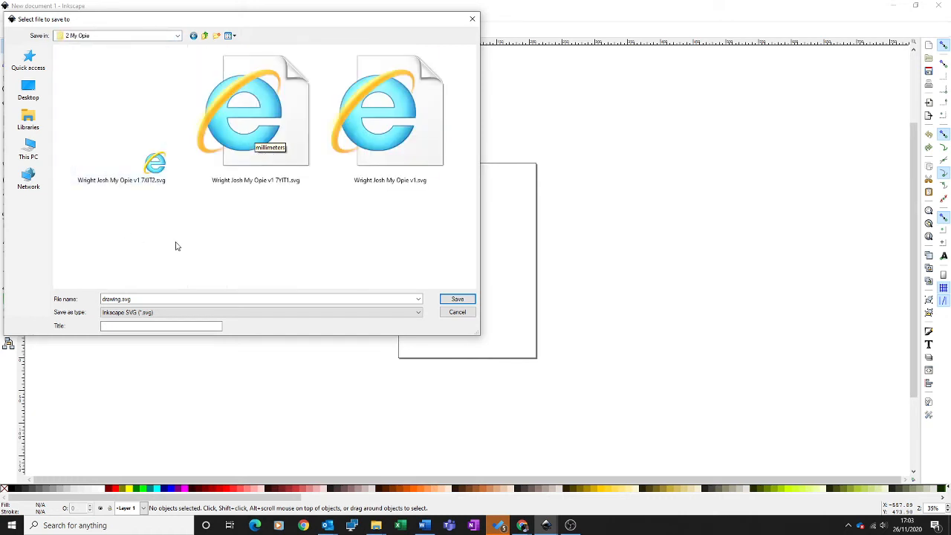
Name the file with the author's surname and first name followed by "My Opie", and save it as an Inkscape SVG.
{"action": "double_click", "coordinate": [121, 298]}
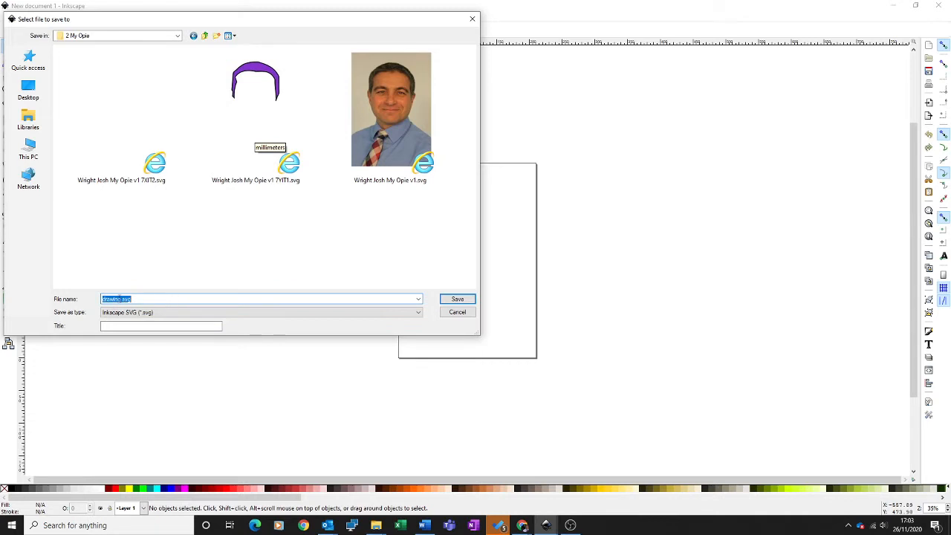
{"action": "left_click", "coordinate": [119, 298]}
{"action": "key", "text": "BackSpace"}
{"action": "key", "text": "BackSpace"}
{"action": "key", "text": "BackSpace"}
{"action": "type", "text": "Wright Josh My Op"}
{"action": "left_click", "coordinate": [457, 299]}
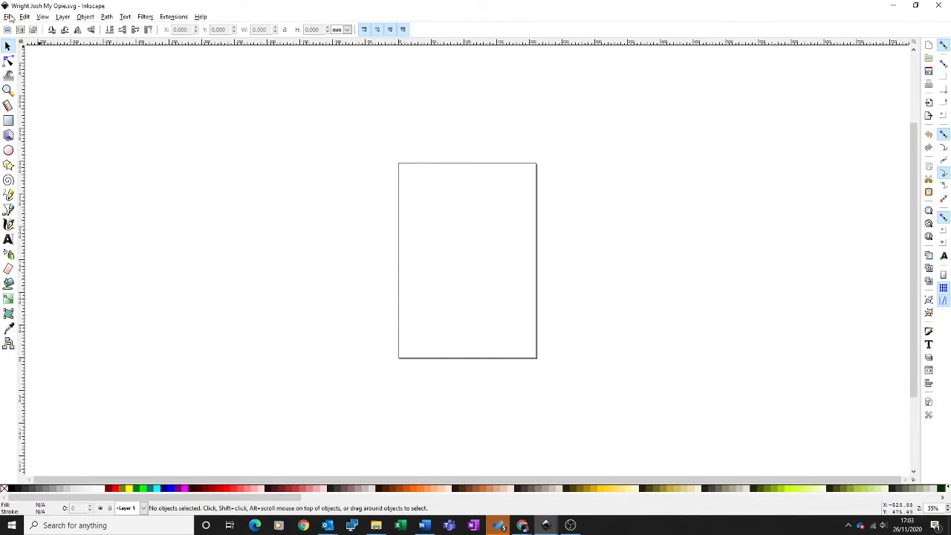
Import the portrait photo IMG_0136.JPG as an embedded image and rotate it 90° counter-clockwise.
{"action": "left_click", "coordinate": [8, 17]}
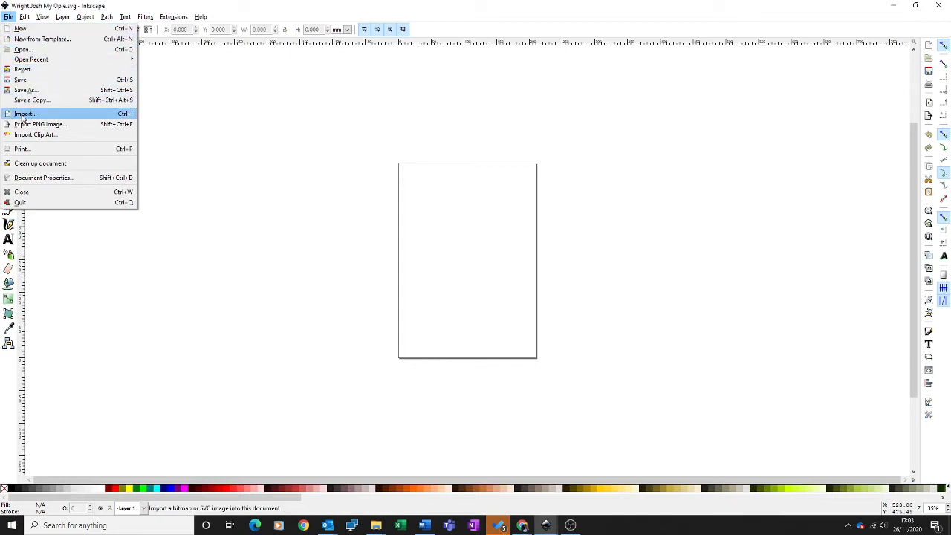
{"action": "left_click", "coordinate": [24, 117]}
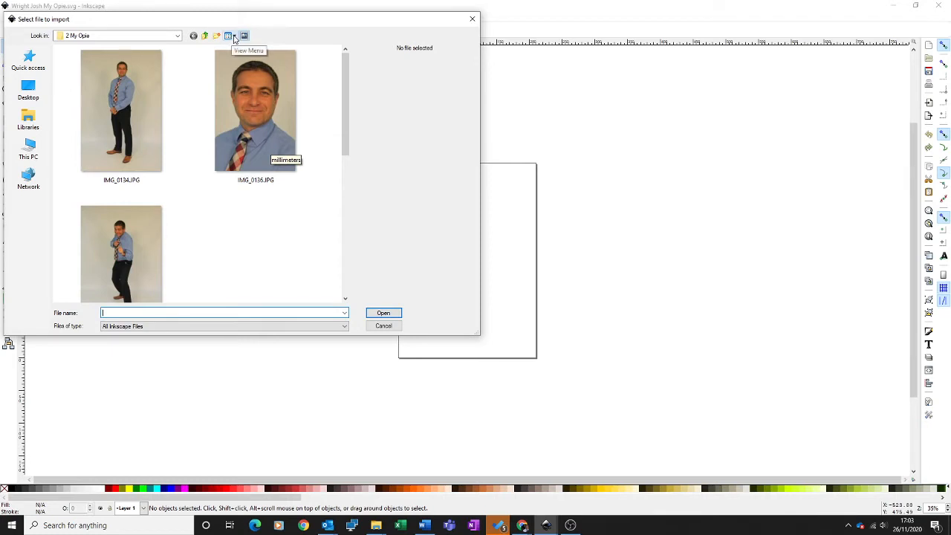
{"action": "left_click", "coordinate": [235, 37]}
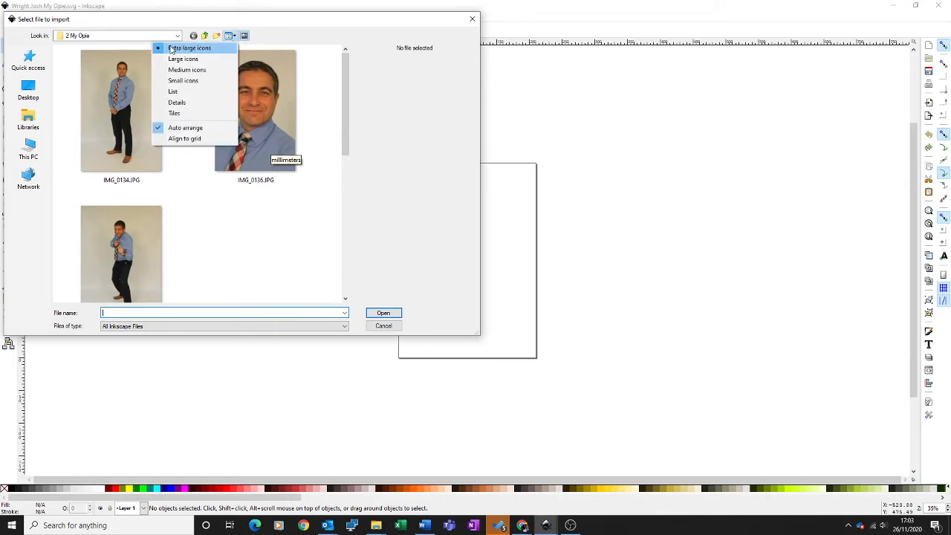
{"action": "left_click", "coordinate": [271, 141]}
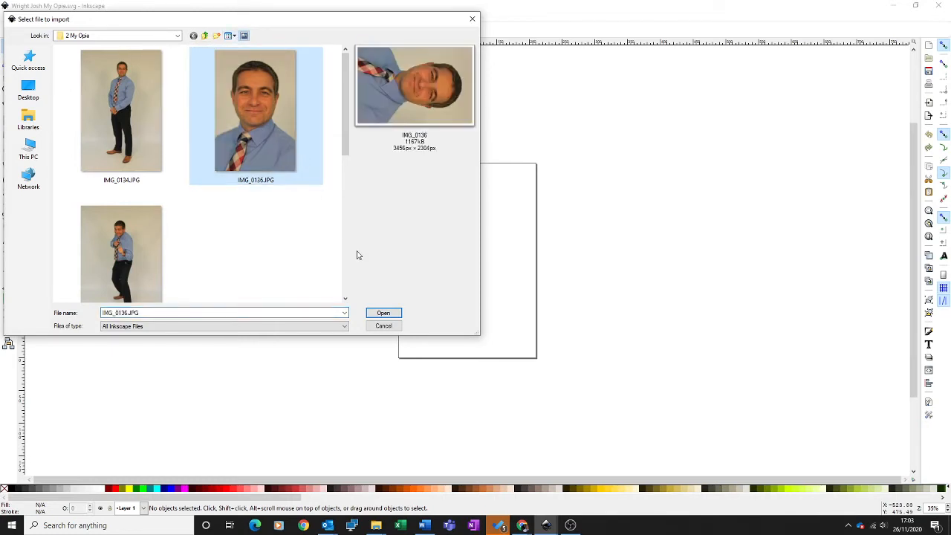
{"action": "left_click", "coordinate": [383, 314]}
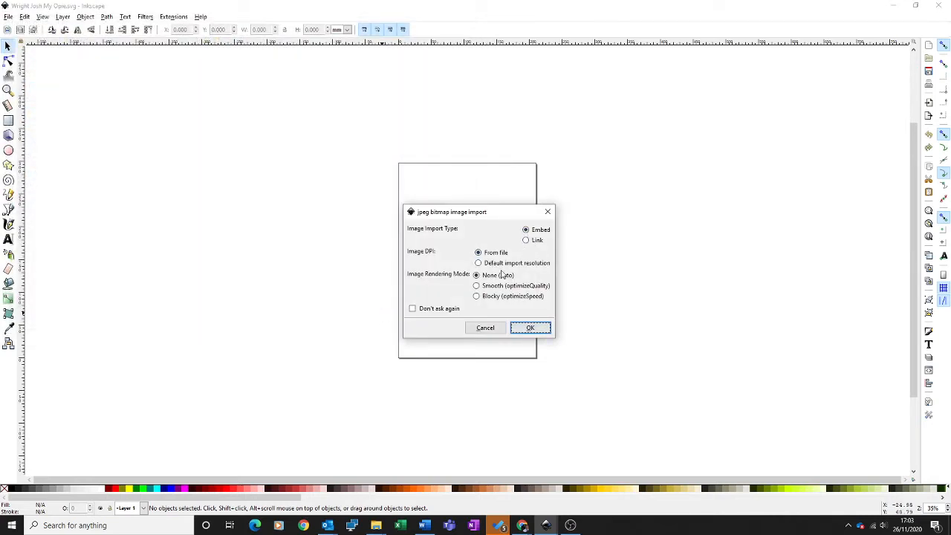
{"action": "left_click", "coordinate": [529, 328]}
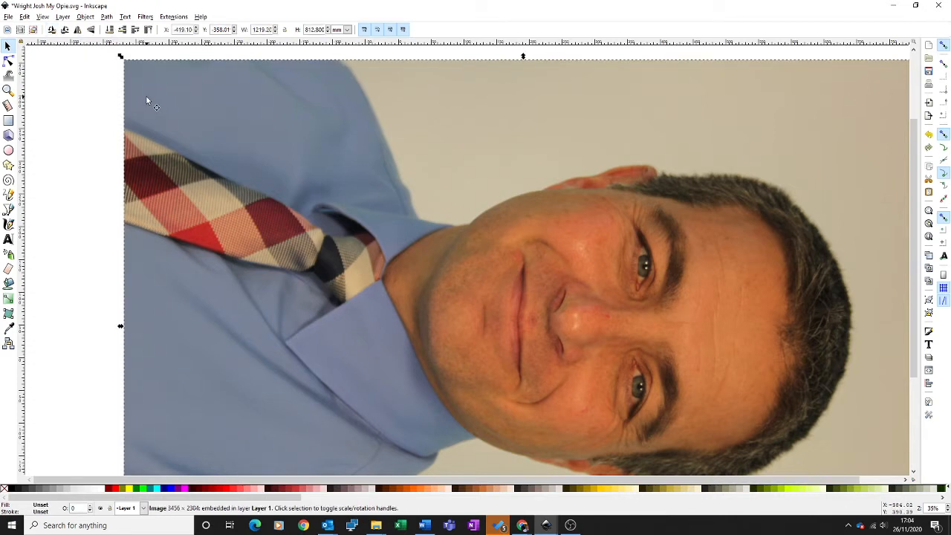
{"action": "left_click", "coordinate": [51, 30]}
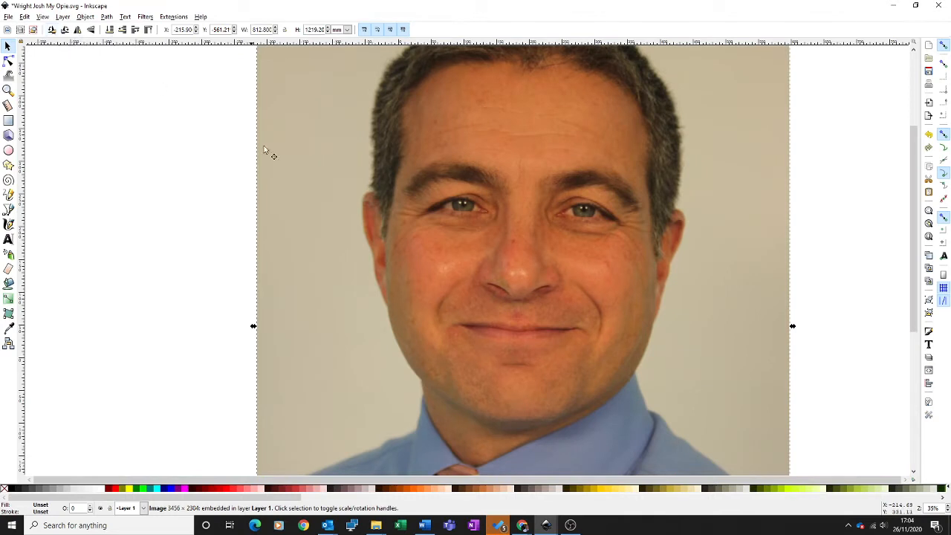
Shrink the photo to about 152 × 190 mm and place it just inside the page's upper-left corner.
{"action": "scroll", "coordinate": [495, 227], "scroll_direction": "down", "scroll_amount": 1}
{"action": "scroll", "coordinate": [495, 227], "scroll_direction": "up", "scroll_amount": 6}
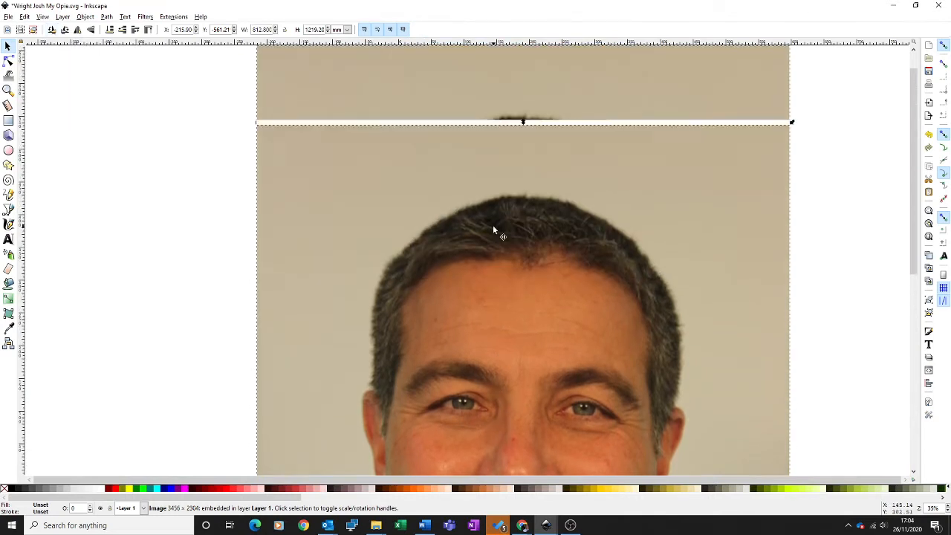
{"action": "left_click_drag", "start_coordinate": [793, 122], "coordinate": [534, 403]}
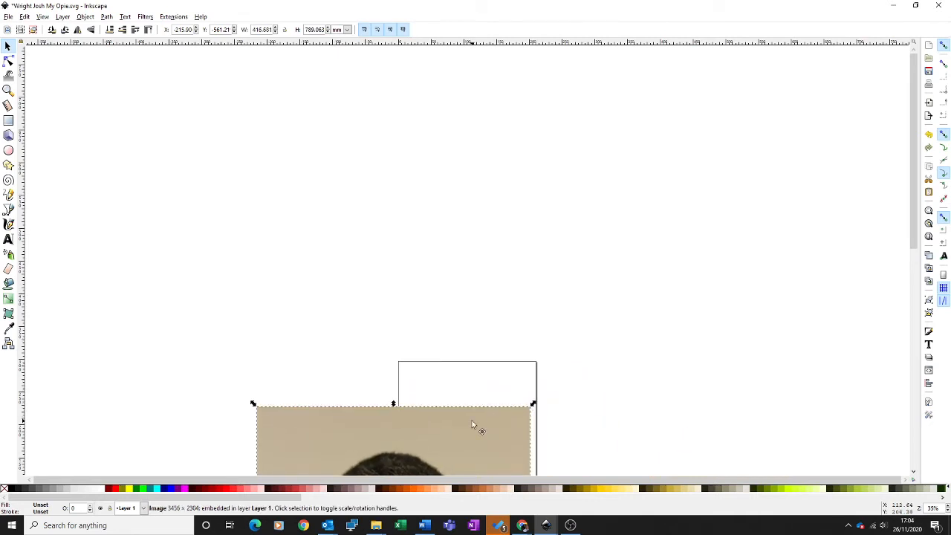
{"action": "left_click_drag", "start_coordinate": [478, 426], "coordinate": [635, 119]}
{"action": "left_click_drag", "start_coordinate": [692, 101], "coordinate": [549, 268]}
{"action": "left_click_drag", "start_coordinate": [508, 349], "coordinate": [460, 444]}
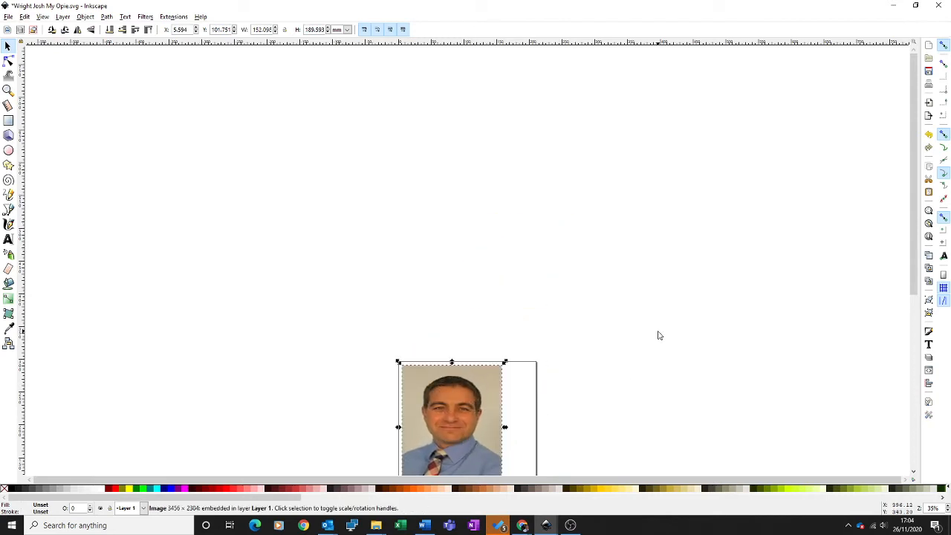
Enlarge the photo from its lower-right corner to about 200 × 283 mm so it nearly fills the page.
{"action": "scroll", "coordinate": [658, 335], "scroll_direction": "down", "scroll_amount": 2}
{"action": "scroll", "coordinate": [659, 335], "scroll_direction": "down", "scroll_amount": 4}
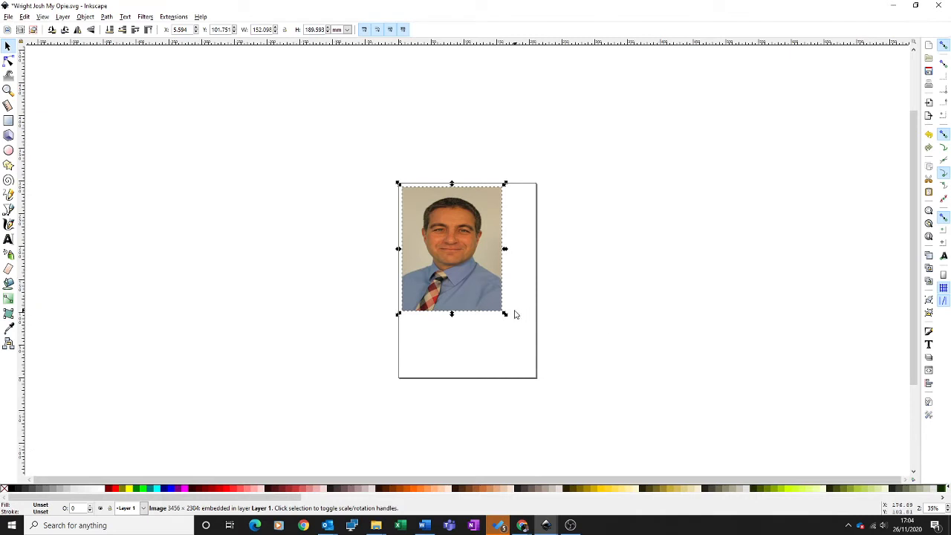
{"action": "left_click_drag", "start_coordinate": [504, 315], "coordinate": [538, 377]}
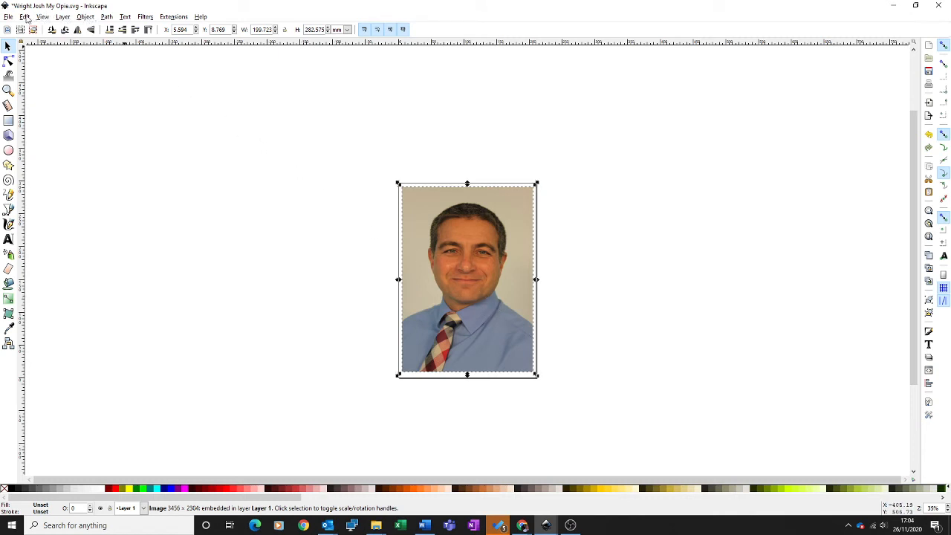
Set the page size to A4 in the document properties.
{"action": "left_click", "coordinate": [9, 17]}
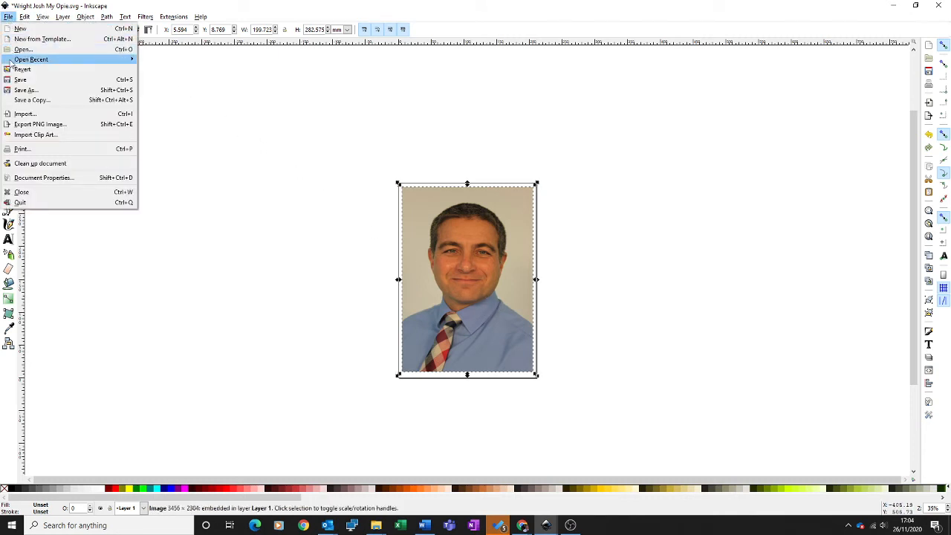
{"action": "left_click", "coordinate": [32, 180]}
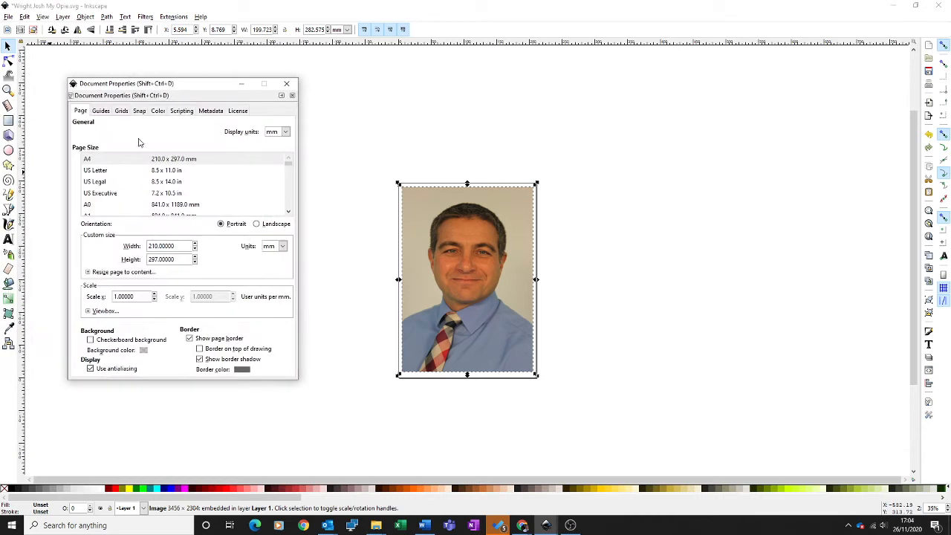
{"action": "left_click", "coordinate": [124, 161]}
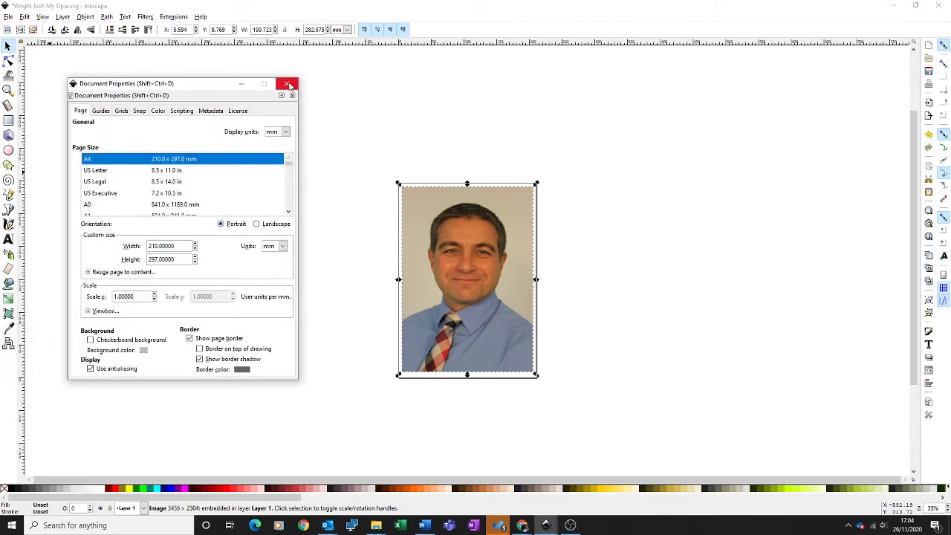
{"action": "left_click", "coordinate": [289, 84]}
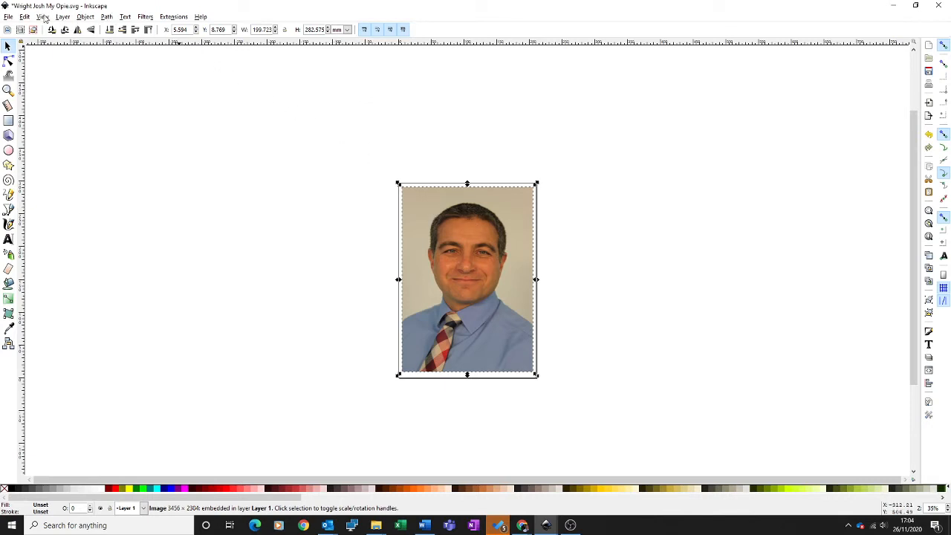
Rename Layer 1, which holds the photo, to Original and lock it.
{"action": "left_click", "coordinate": [43, 17]}
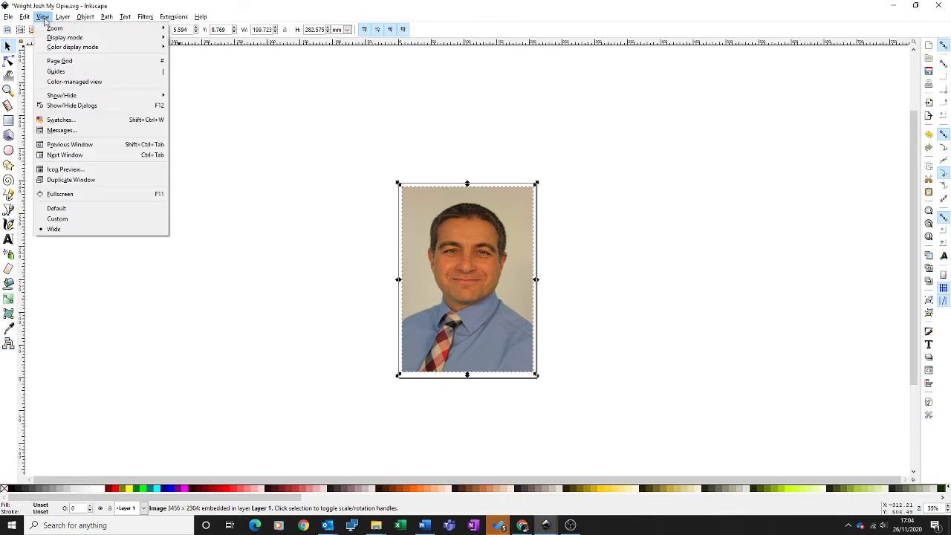
{"action": "mouse_move", "coordinate": [55, 28]}
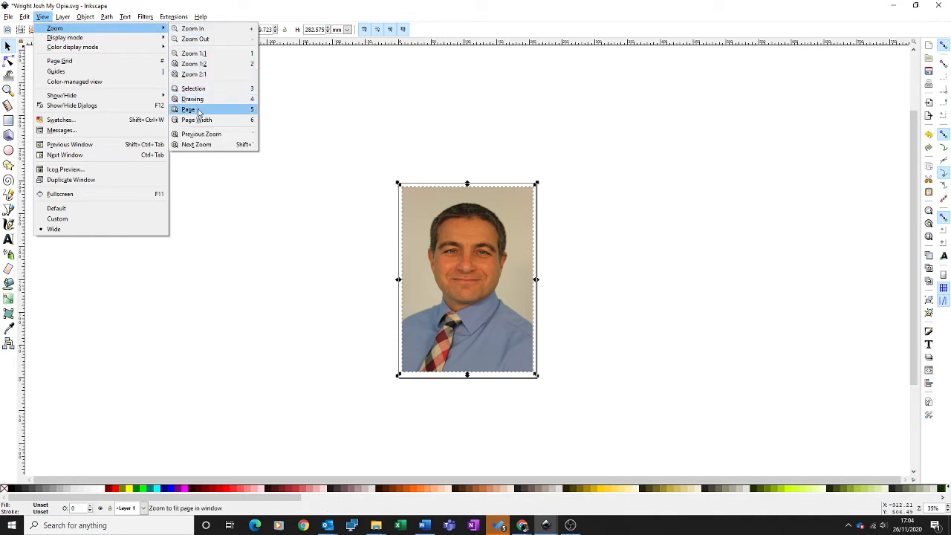
{"action": "left_click", "coordinate": [189, 109]}
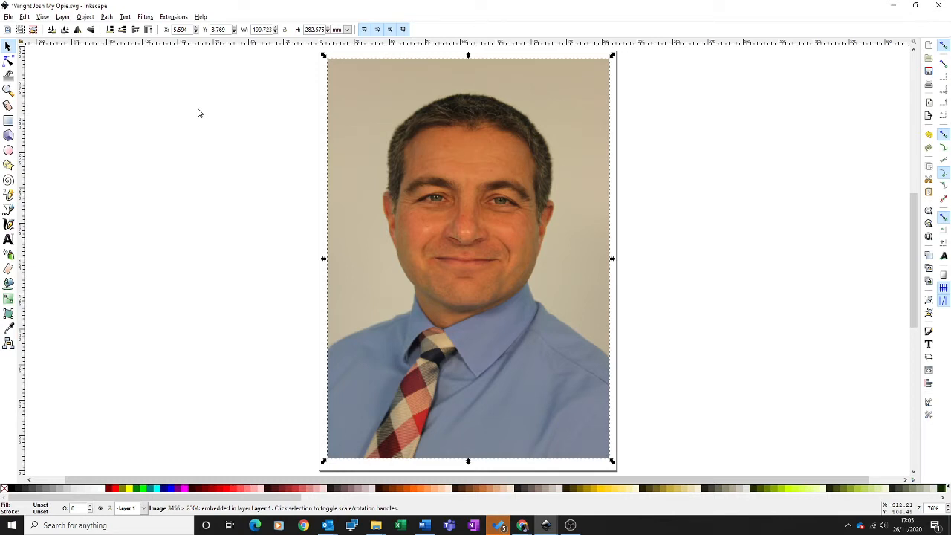
{"action": "left_click", "coordinate": [64, 17]}
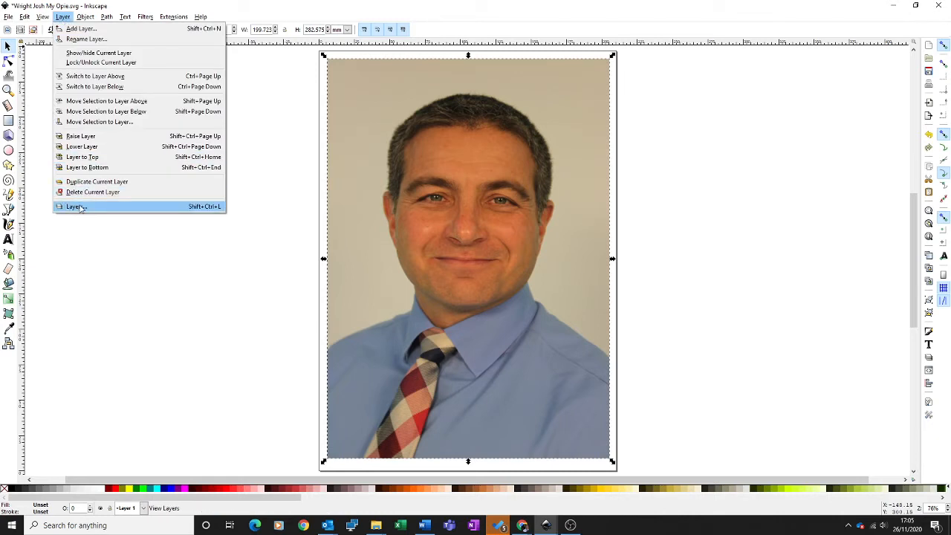
{"action": "left_click", "coordinate": [79, 208]}
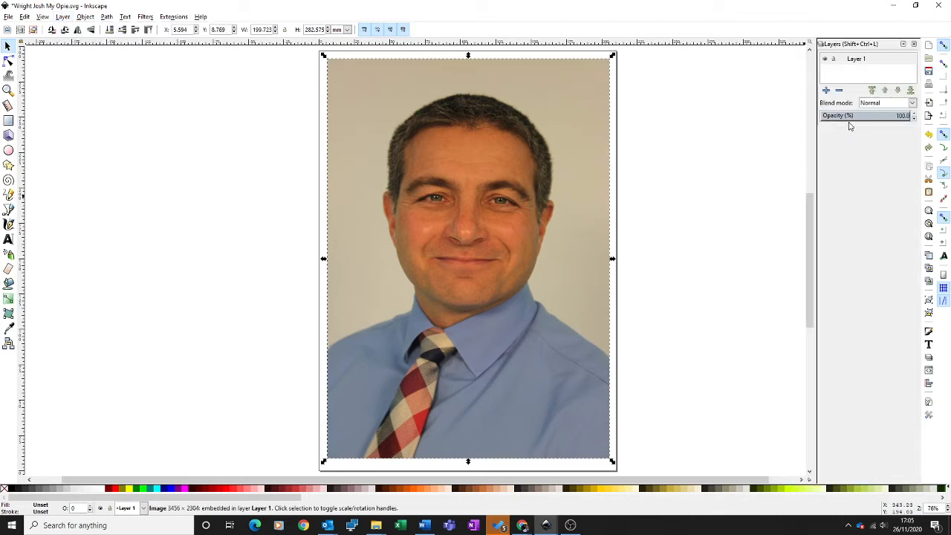
{"action": "double_click", "coordinate": [855, 61]}
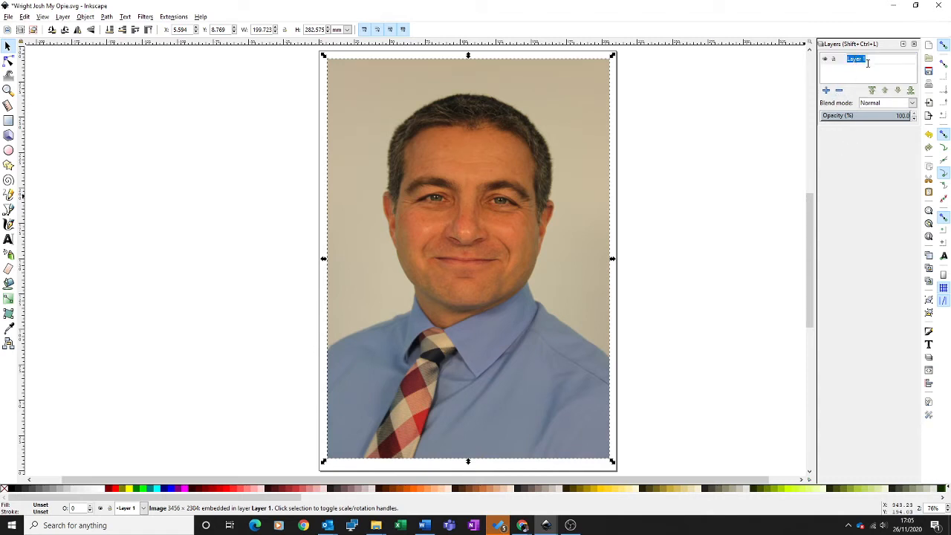
{"action": "key", "text": "BackSpace"}
{"action": "type", "text": "Original"}
{"action": "key", "text": "Return"}
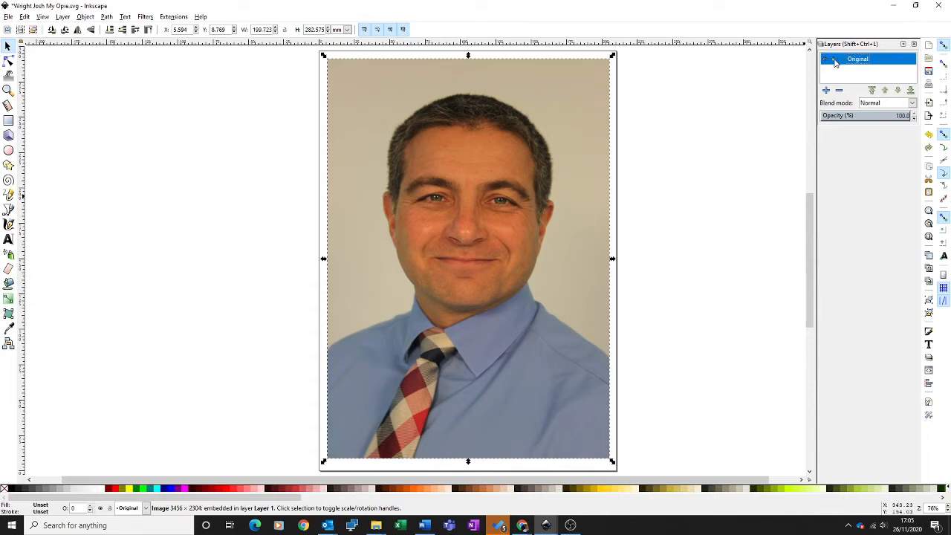
{"action": "left_click", "coordinate": [835, 60]}
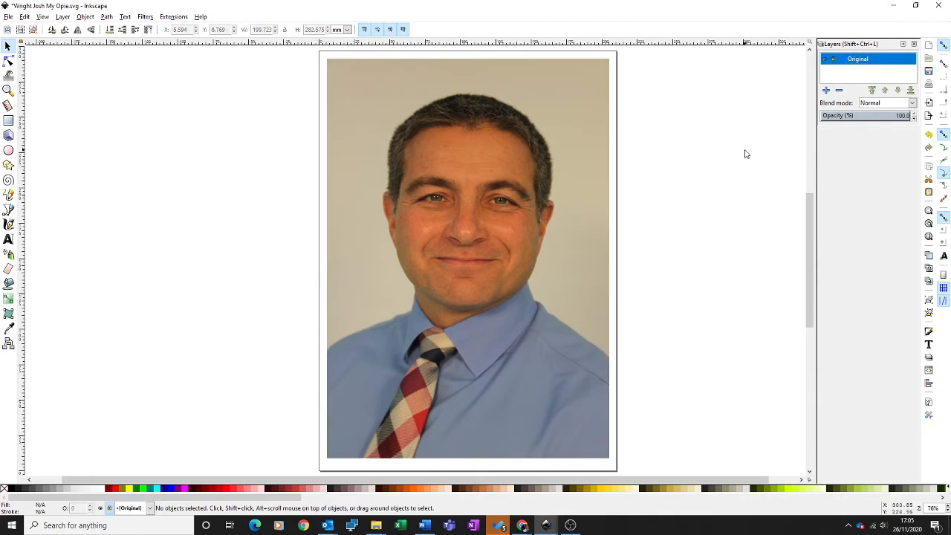
{"action": "left_click", "coordinate": [726, 172]}
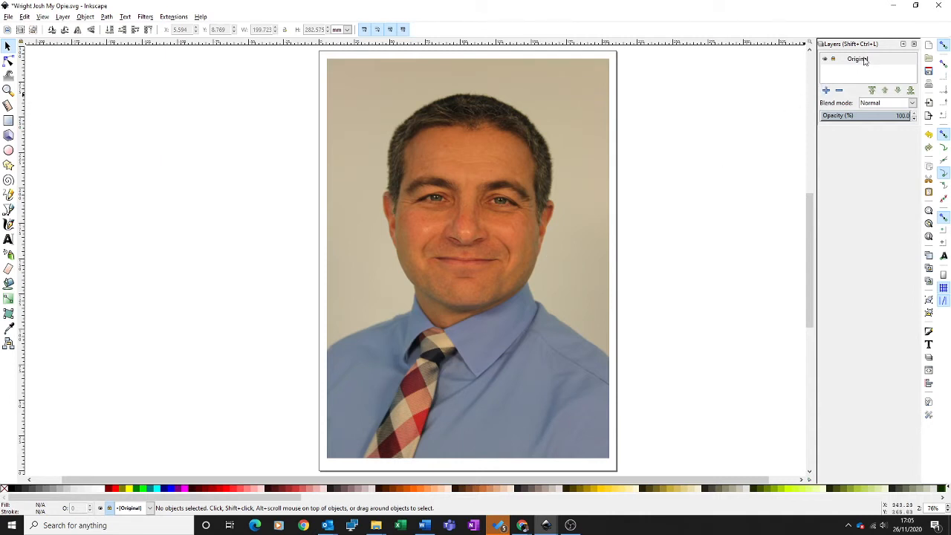
Add a layer named My Opie above the Original layer and make it the active layer.
{"action": "left_click", "coordinate": [827, 91]}
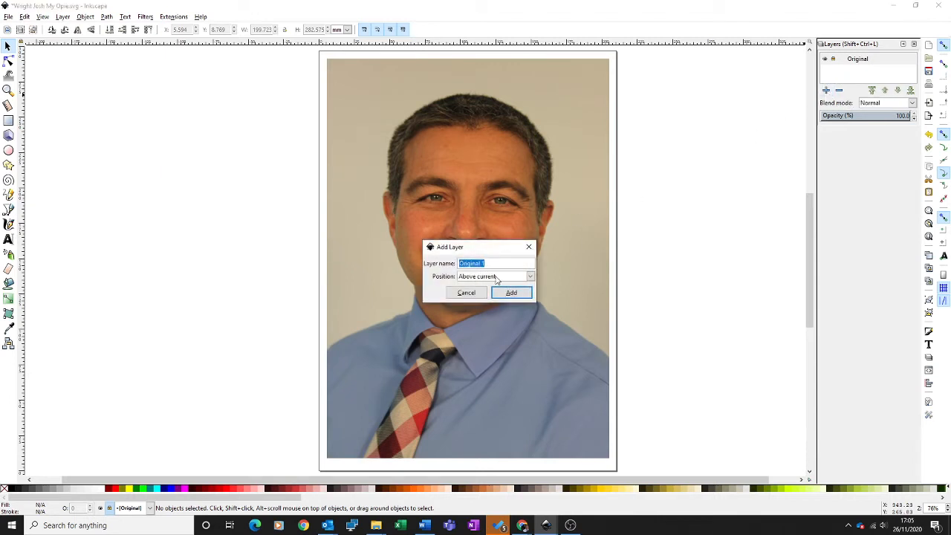
{"action": "type", "text": "My Opie"}
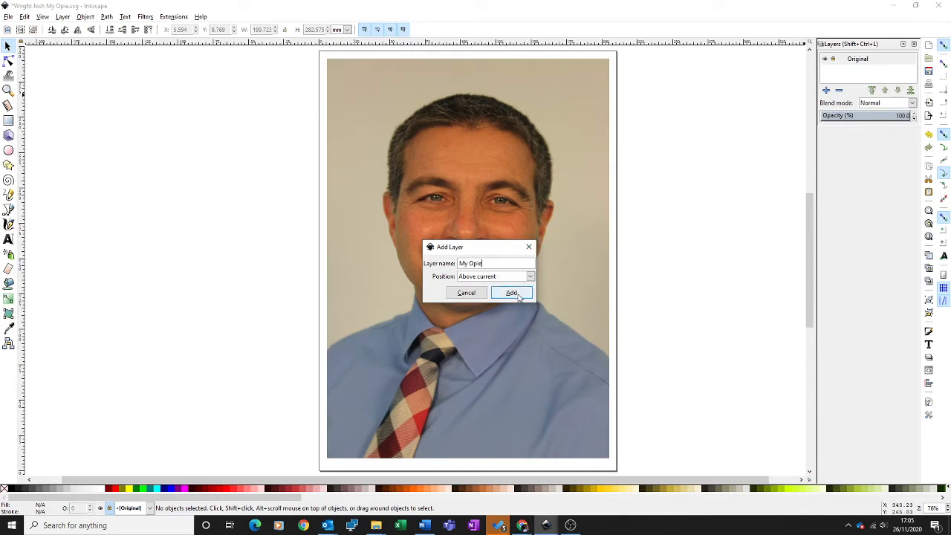
{"action": "left_click", "coordinate": [520, 294]}
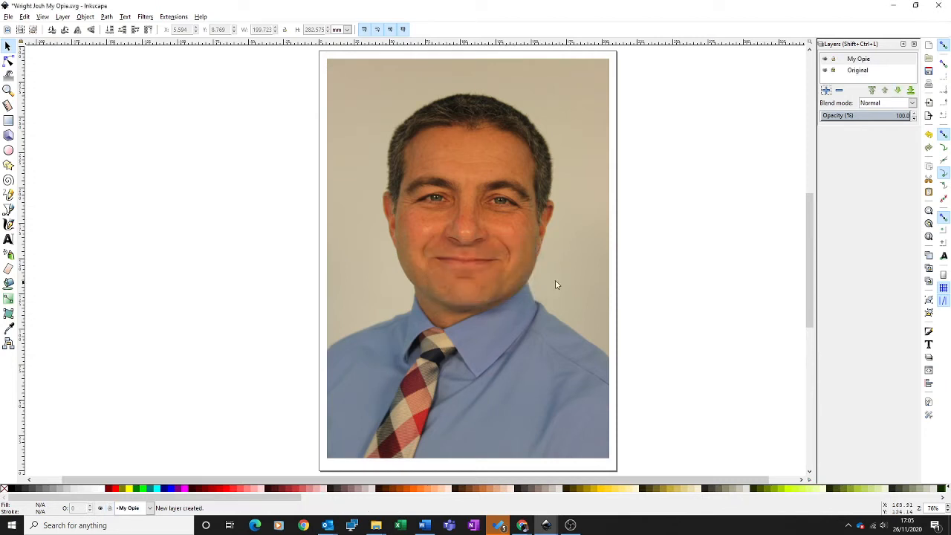
{"action": "left_click", "coordinate": [880, 63]}
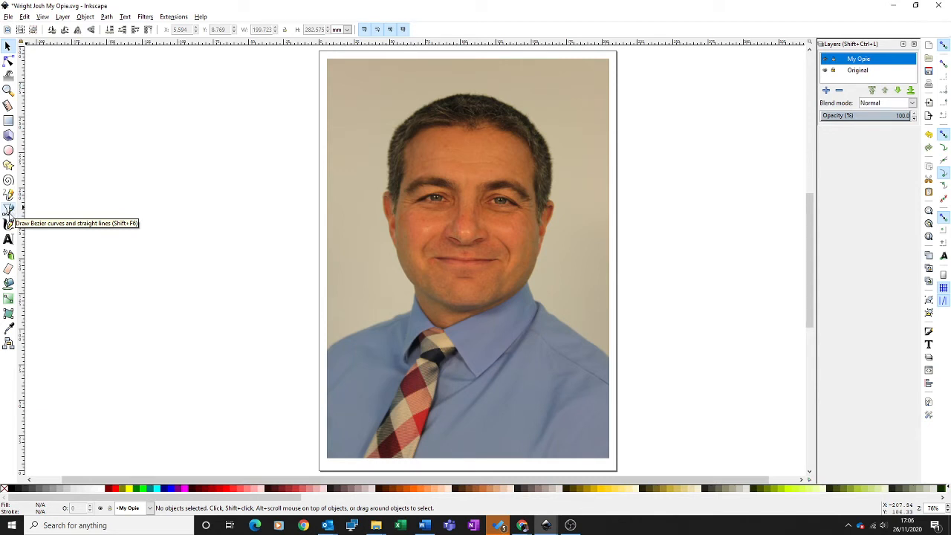
Trace the hair as a closed Bezier path of straight segments, following the sideburns, front hairline and outer edge of the head.
{"action": "left_click", "coordinate": [8, 209]}
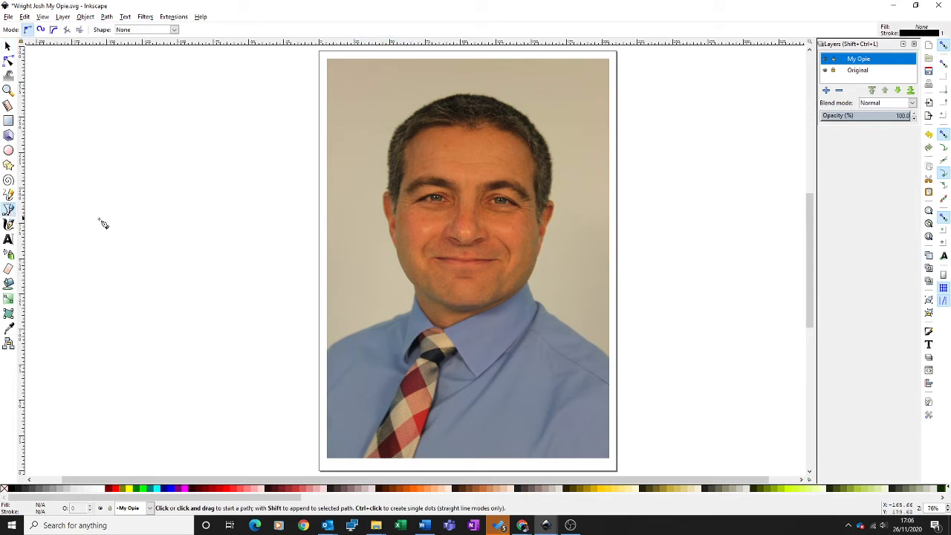
{"action": "left_click", "coordinate": [388, 197]}
{"action": "left_click", "coordinate": [393, 210]}
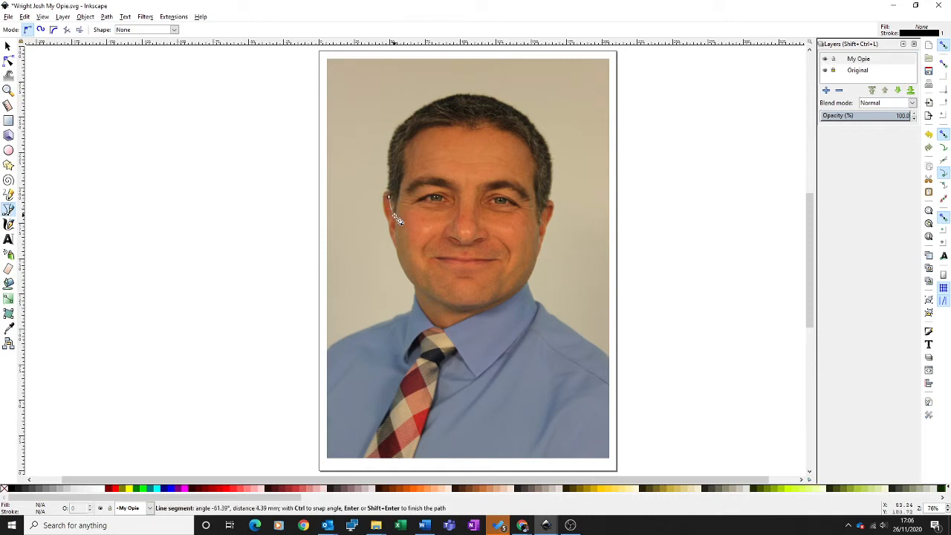
{"action": "left_click", "coordinate": [395, 216]}
{"action": "left_click", "coordinate": [405, 174]}
{"action": "left_click", "coordinate": [405, 141]}
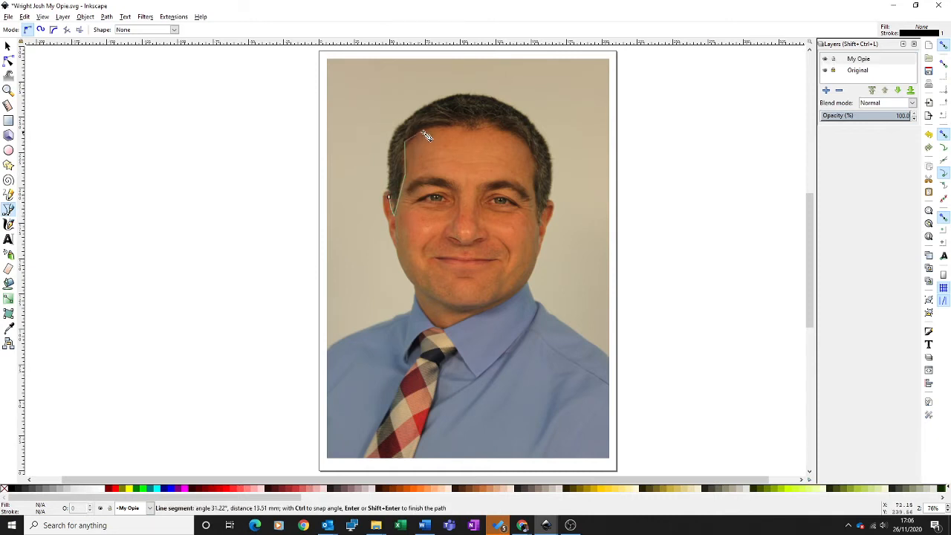
{"action": "left_click", "coordinate": [477, 127]}
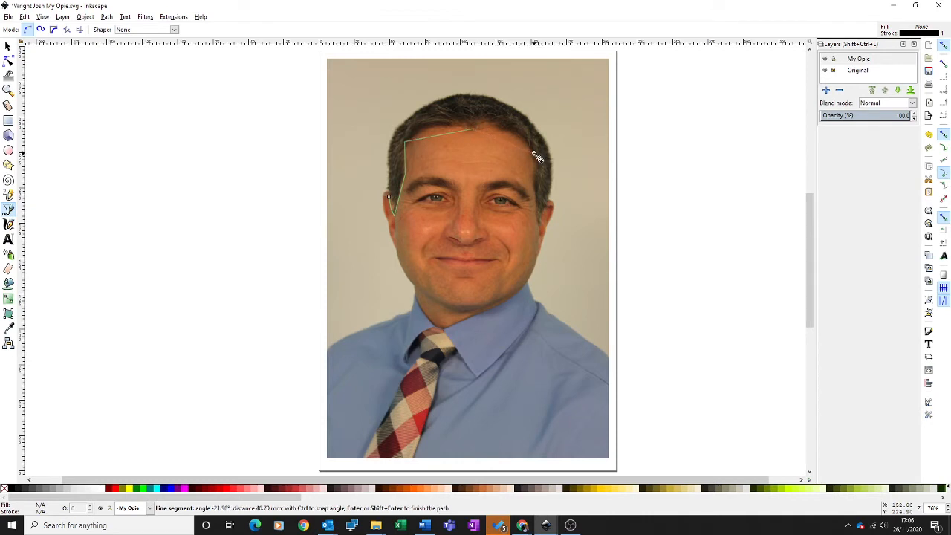
{"action": "left_click", "coordinate": [534, 152]}
{"action": "left_click", "coordinate": [536, 187]}
{"action": "left_click", "coordinate": [541, 224]}
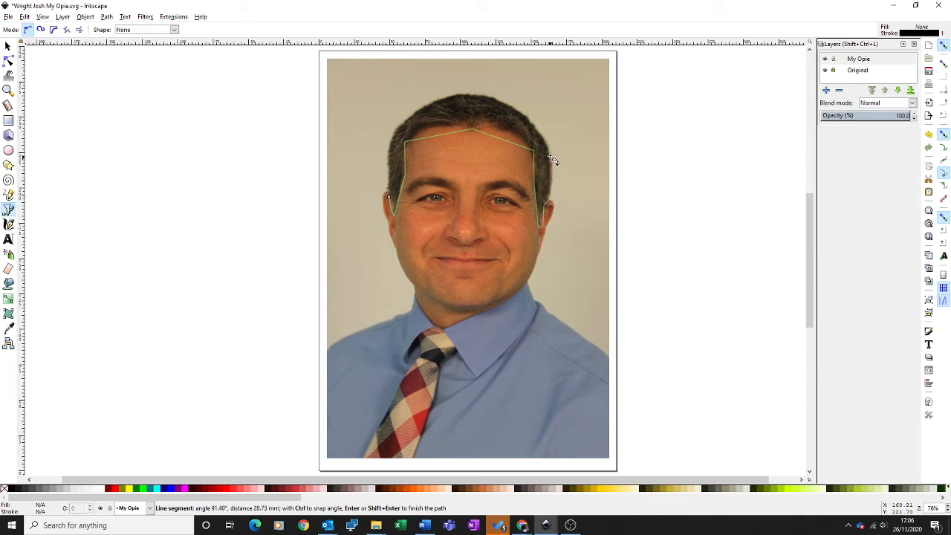
{"action": "left_click", "coordinate": [544, 138]}
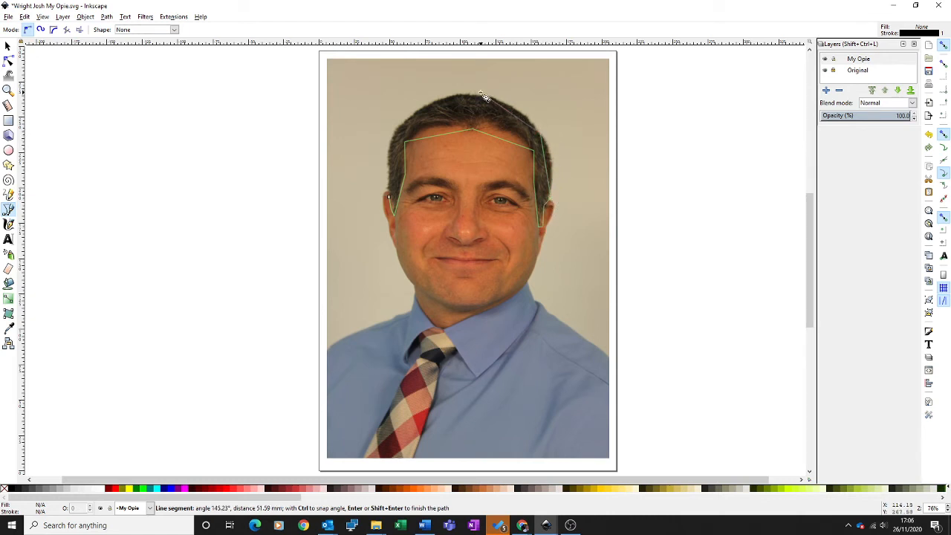
{"action": "left_click", "coordinate": [484, 97]}
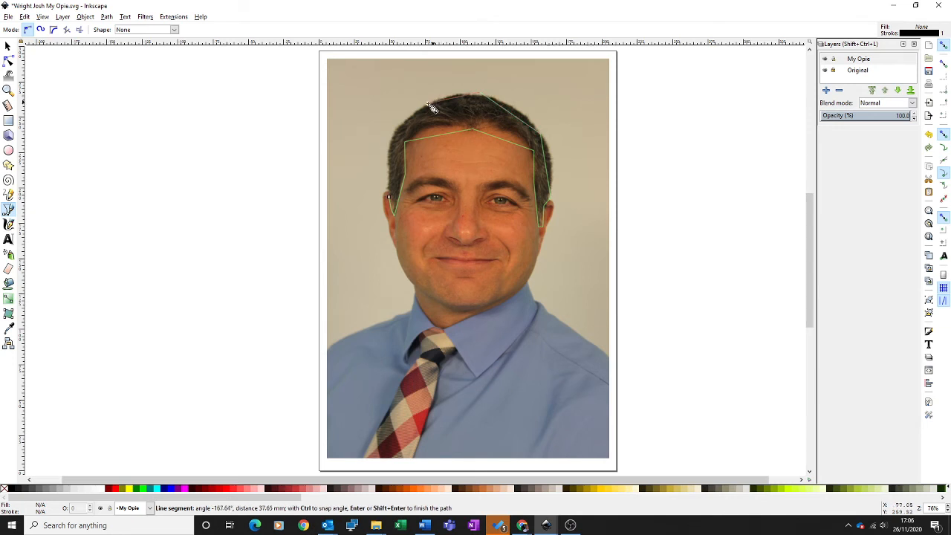
{"action": "left_click", "coordinate": [391, 131]}
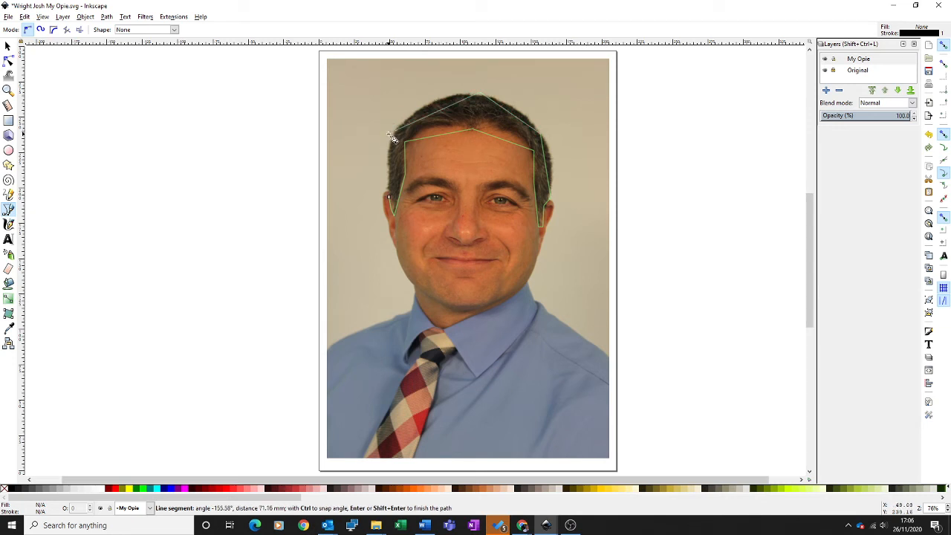
{"action": "left_click", "coordinate": [390, 199]}
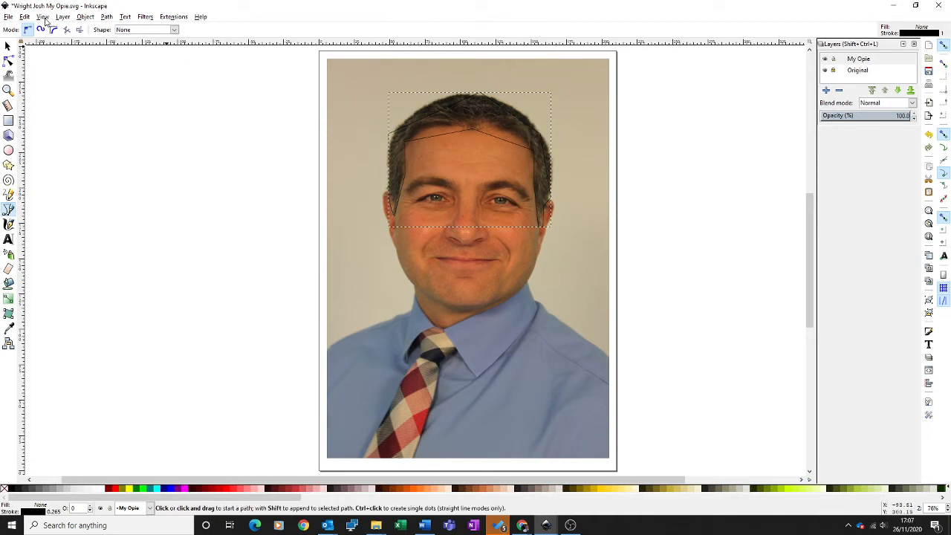
Curve the hair path's two forehead segments to follow the front hairline, raising their shared middle node slightly and making it symmetric.
{"action": "left_click", "coordinate": [44, 17]}
{"action": "mouse_move", "coordinate": [55, 28]}
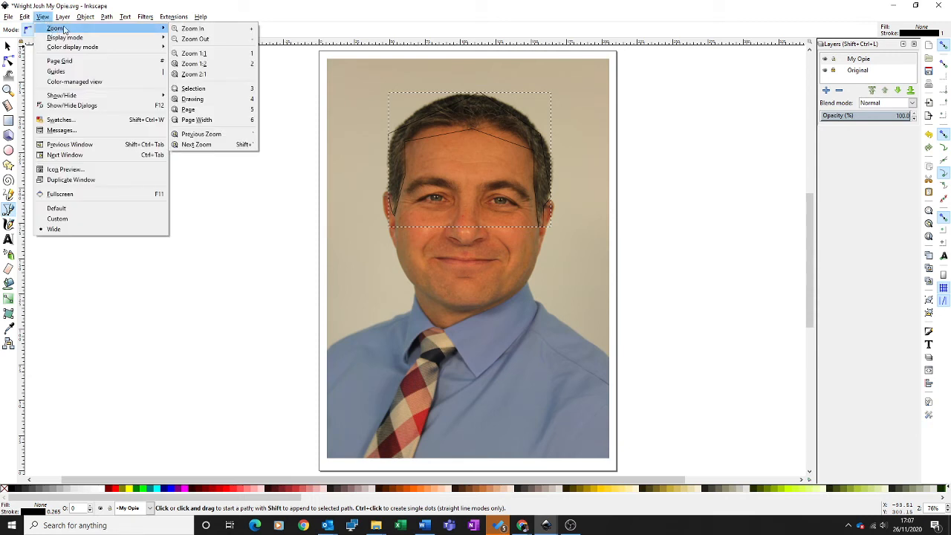
{"action": "left_click", "coordinate": [214, 89]}
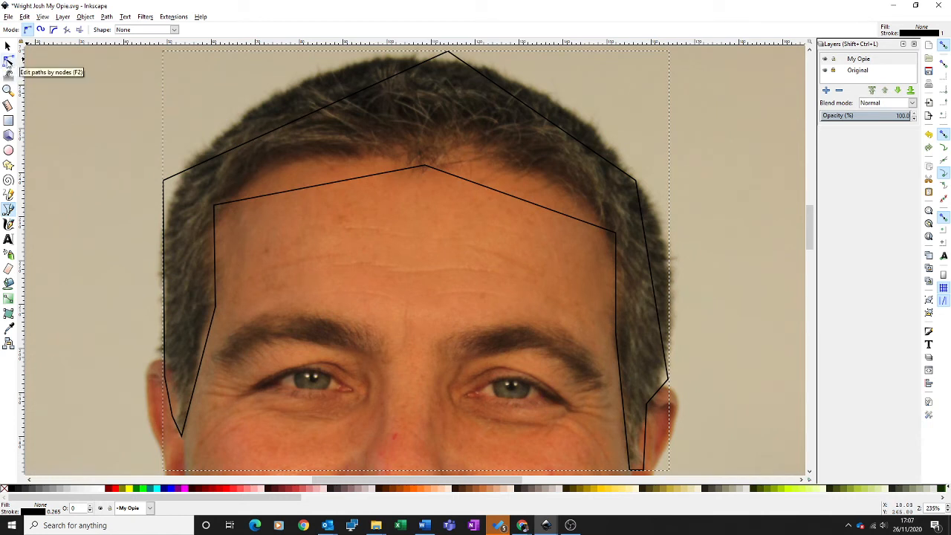
{"action": "left_click", "coordinate": [8, 61]}
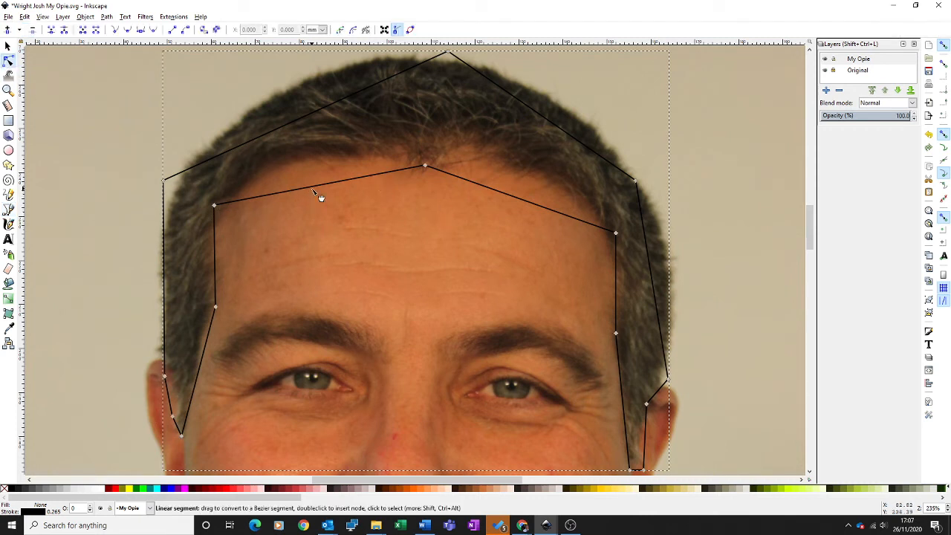
{"action": "left_click_drag", "start_coordinate": [320, 195], "coordinate": [313, 165]}
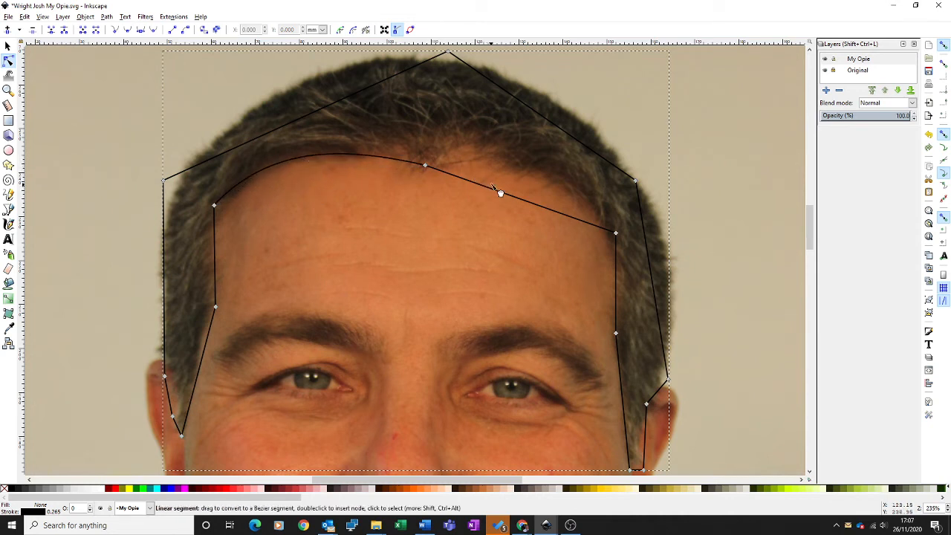
{"action": "left_click_drag", "start_coordinate": [499, 191], "coordinate": [538, 176]}
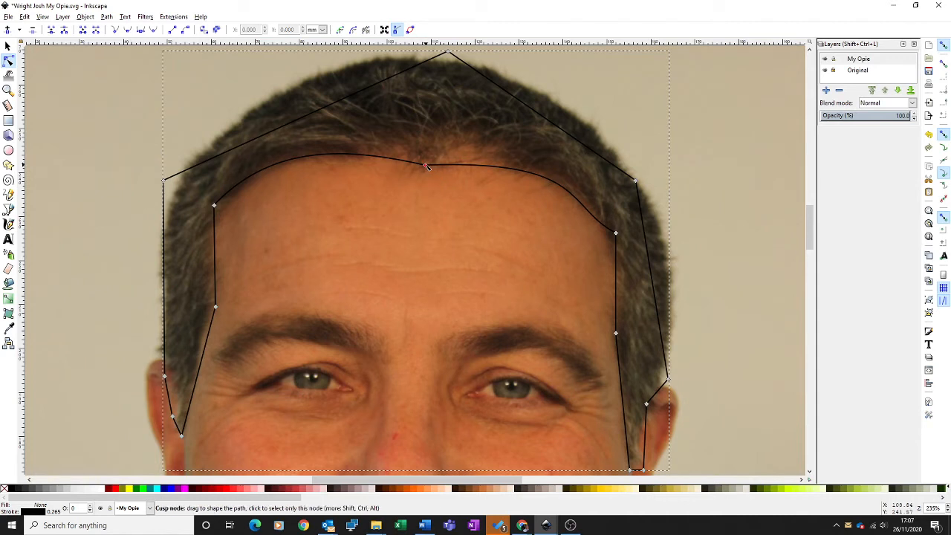
{"action": "left_click_drag", "start_coordinate": [428, 166], "coordinate": [425, 155]}
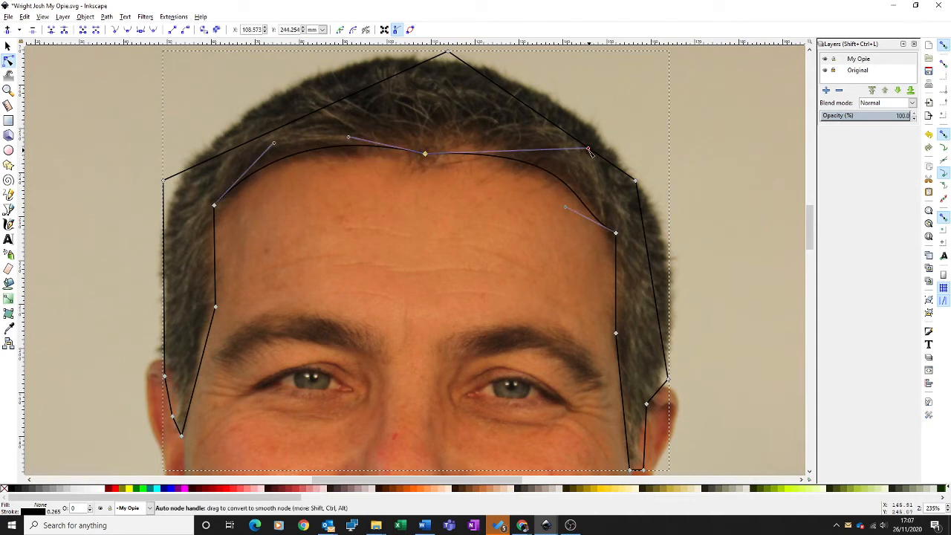
{"action": "left_click_drag", "start_coordinate": [588, 149], "coordinate": [554, 161]}
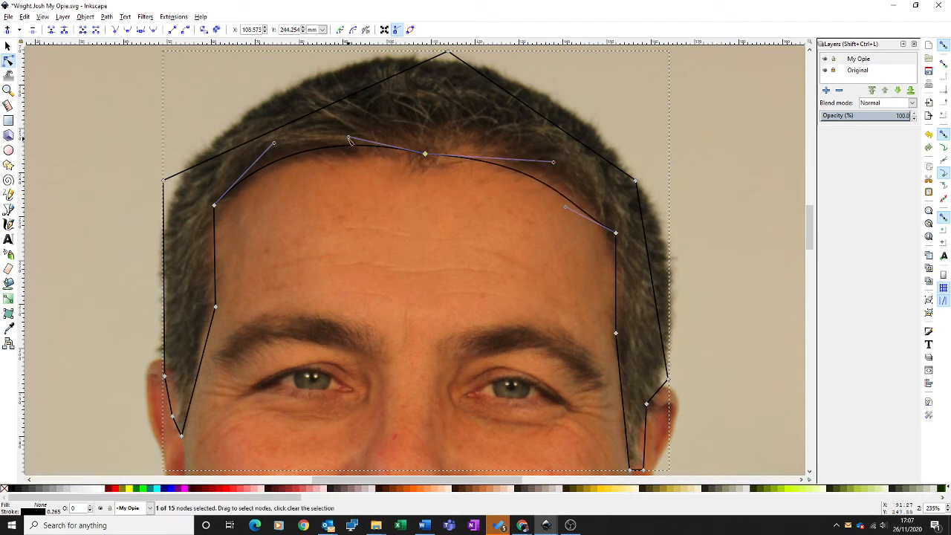
{"action": "left_click_drag", "start_coordinate": [348, 139], "coordinate": [349, 145]}
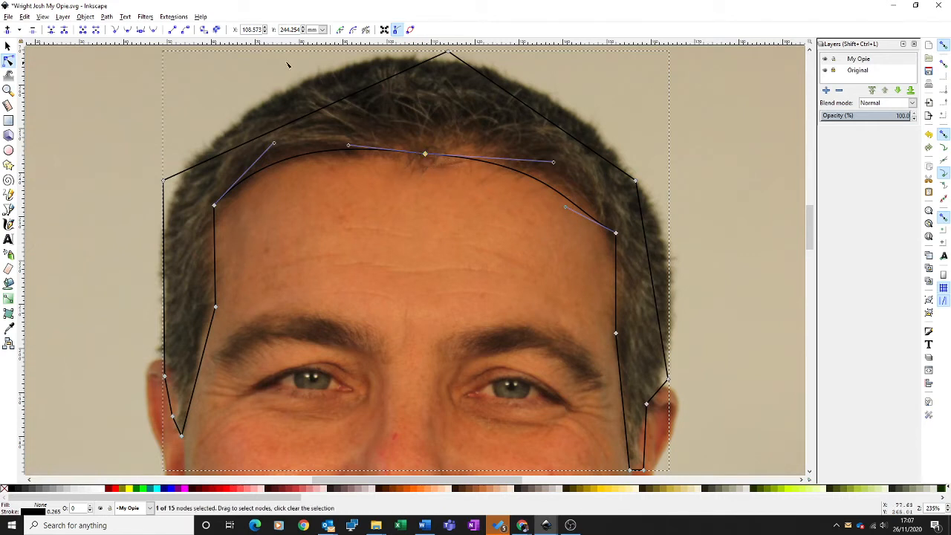
{"action": "left_click", "coordinate": [142, 32]}
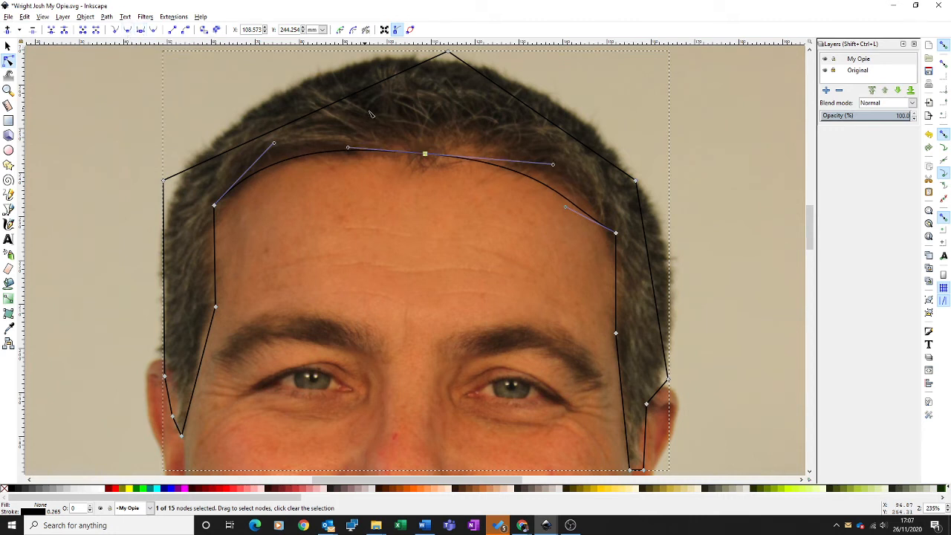
Fit the hair path's outer edge on the image's left side, curving it from crown to ear and adjusting its upper nodes.
{"action": "left_click", "coordinate": [318, 121]}
{"action": "left_click_drag", "start_coordinate": [318, 121], "coordinate": [297, 103]}
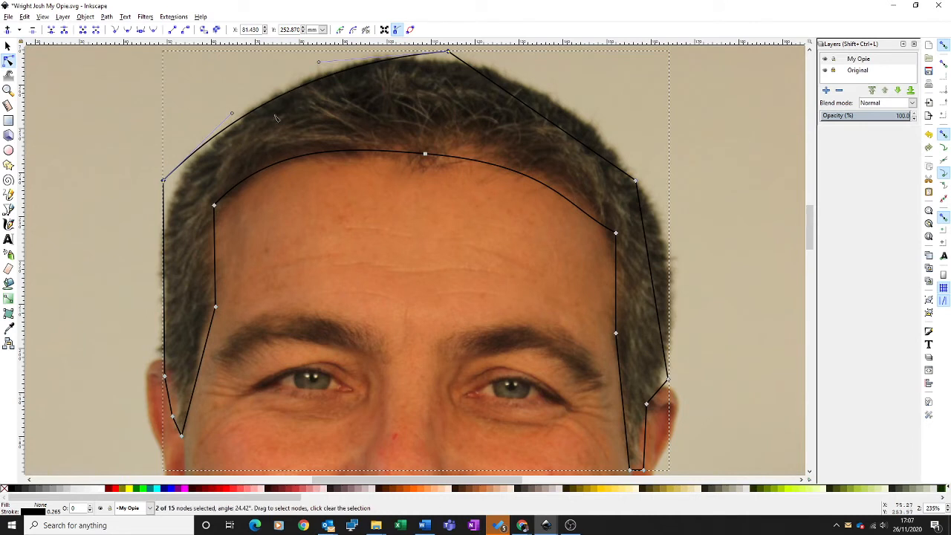
{"action": "left_click_drag", "start_coordinate": [164, 181], "coordinate": [174, 188]}
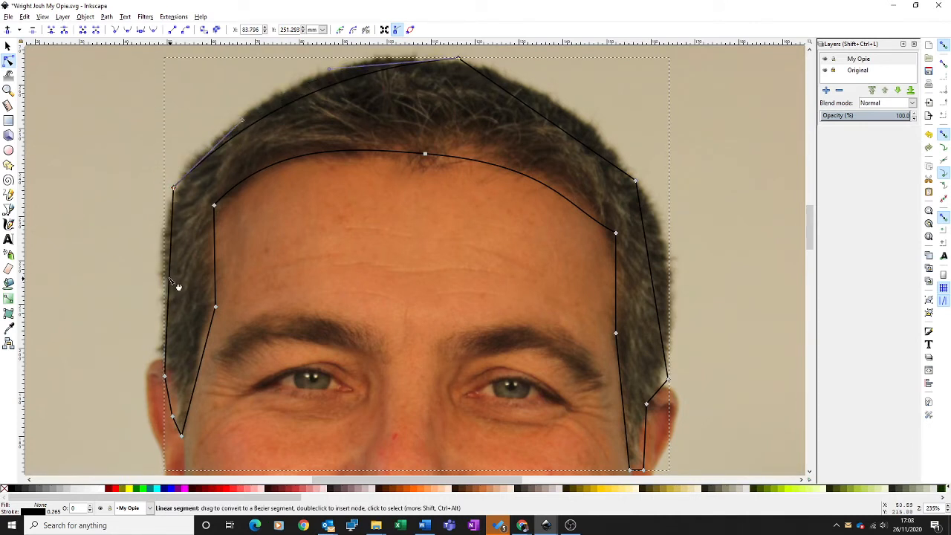
{"action": "left_click_drag", "start_coordinate": [168, 283], "coordinate": [163, 278]}
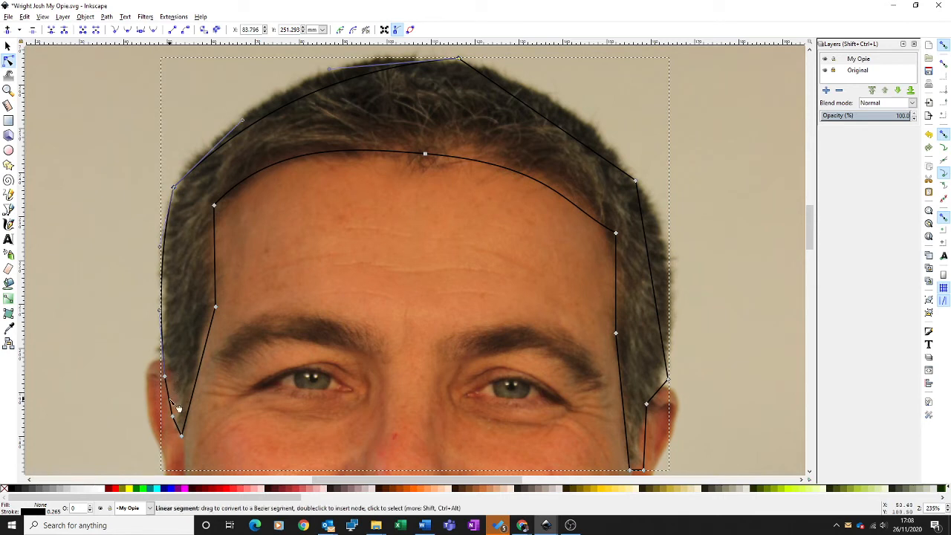
{"action": "left_click_drag", "start_coordinate": [169, 395], "coordinate": [185, 403]}
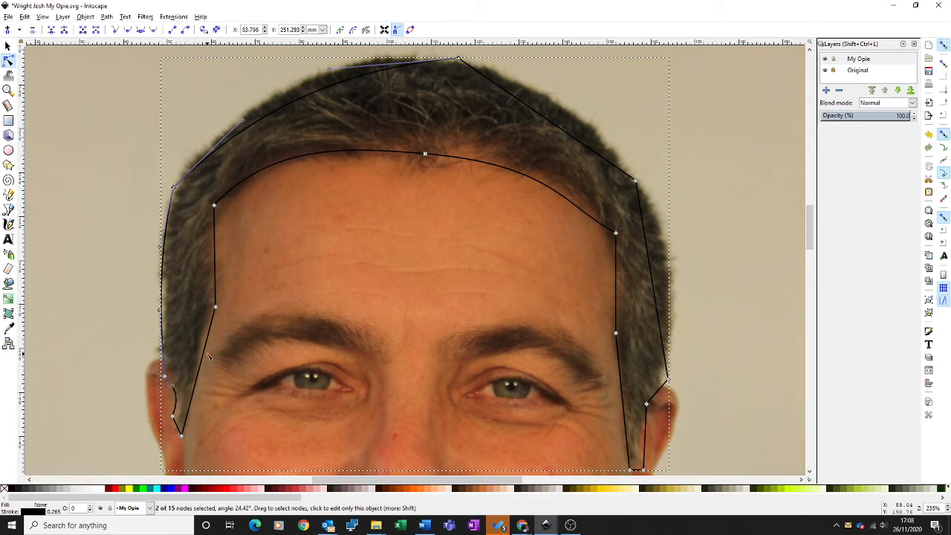
Curve the inner sideburn and temple segments on the image's left side, raising the node between them slightly.
{"action": "left_click_drag", "start_coordinate": [208, 346], "coordinate": [206, 325]}
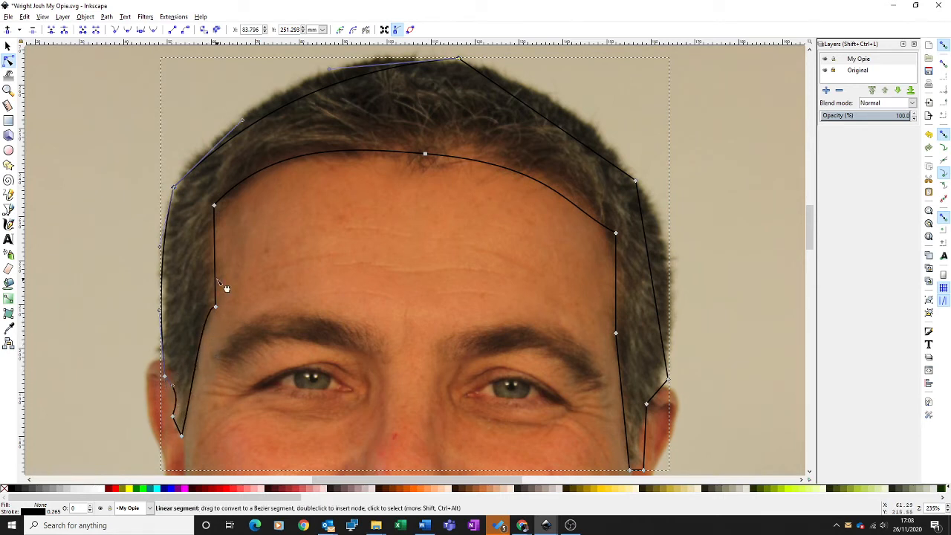
{"action": "left_click_drag", "start_coordinate": [215, 273], "coordinate": [209, 256]}
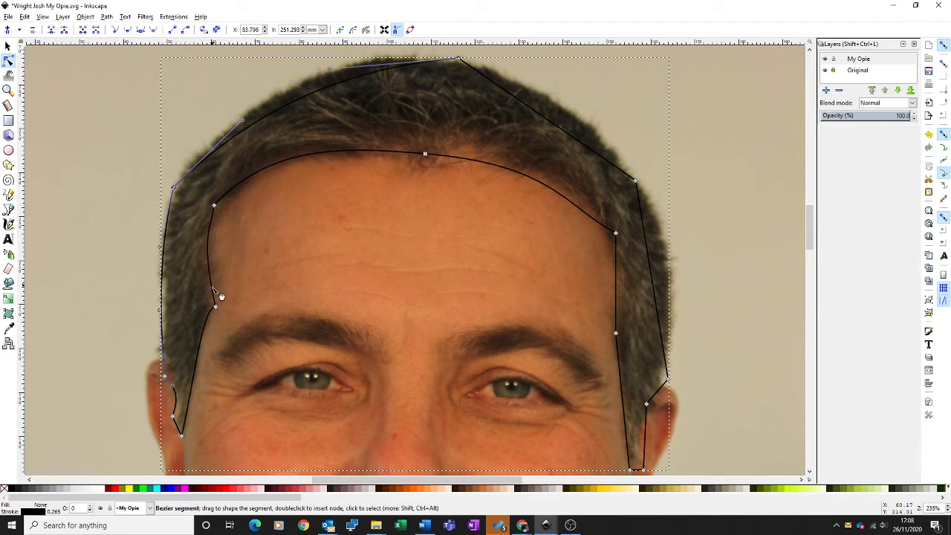
{"action": "left_click", "coordinate": [215, 307]}
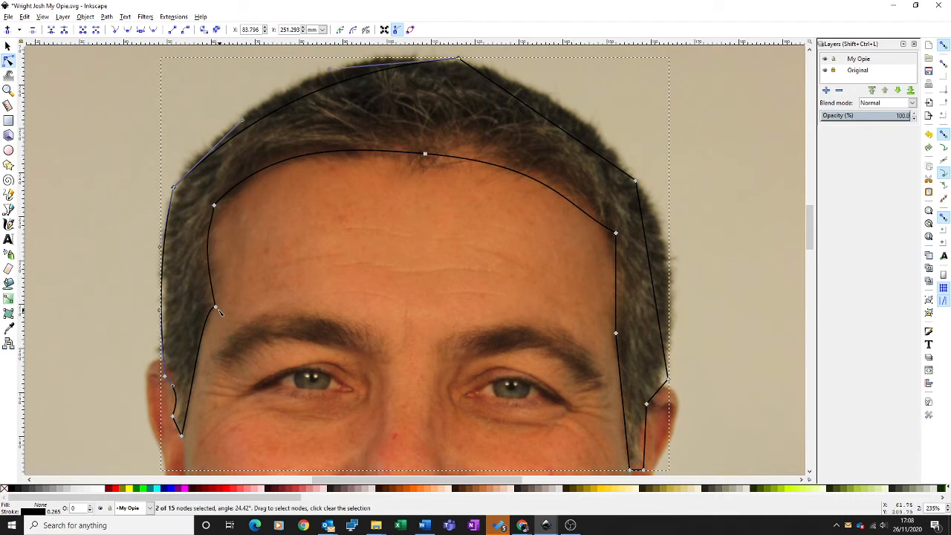
{"action": "left_click_drag", "start_coordinate": [218, 311], "coordinate": [216, 303]}
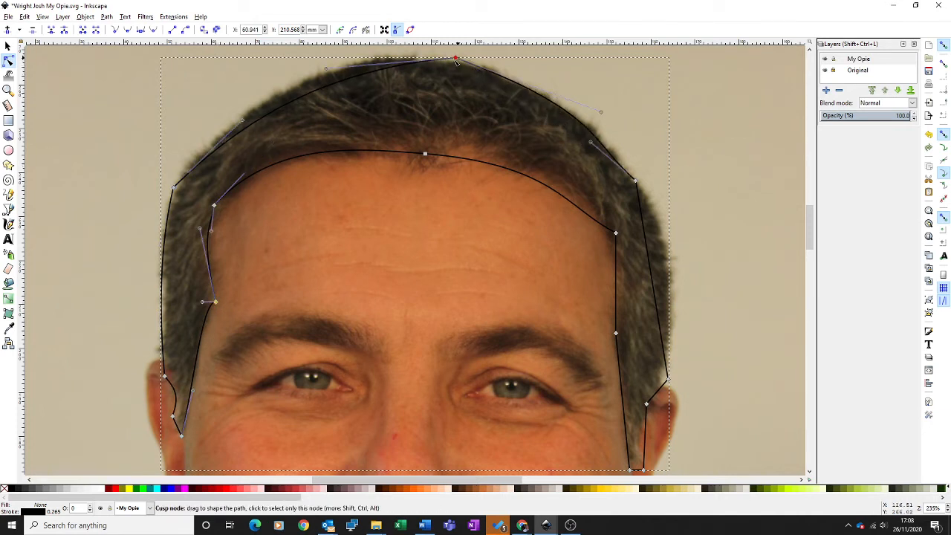
Move the crown node toward the head's centre and curve the outer edge and inner temple segment on the image's right side.
{"action": "left_click_drag", "start_coordinate": [461, 60], "coordinate": [417, 61]}
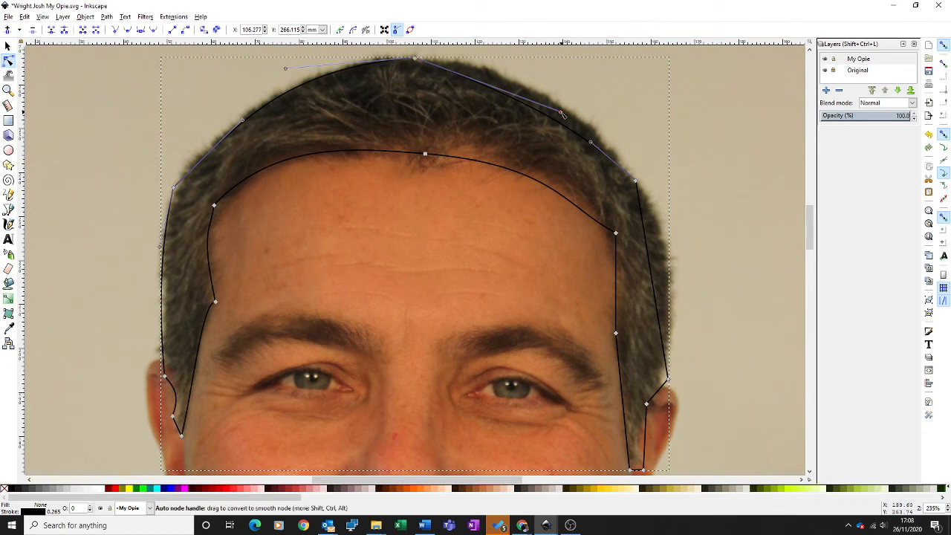
{"action": "left_click_drag", "start_coordinate": [559, 112], "coordinate": [578, 83]}
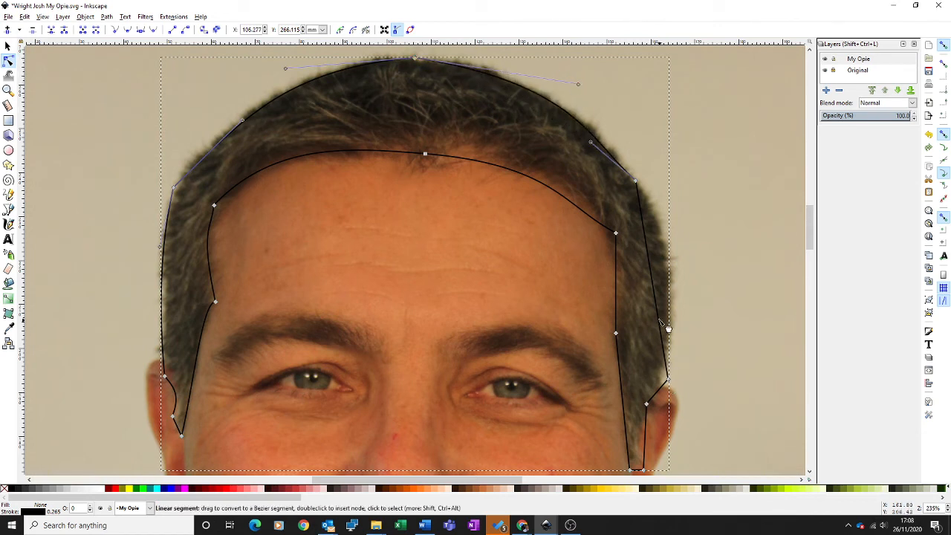
{"action": "left_click_drag", "start_coordinate": [668, 316], "coordinate": [672, 289]}
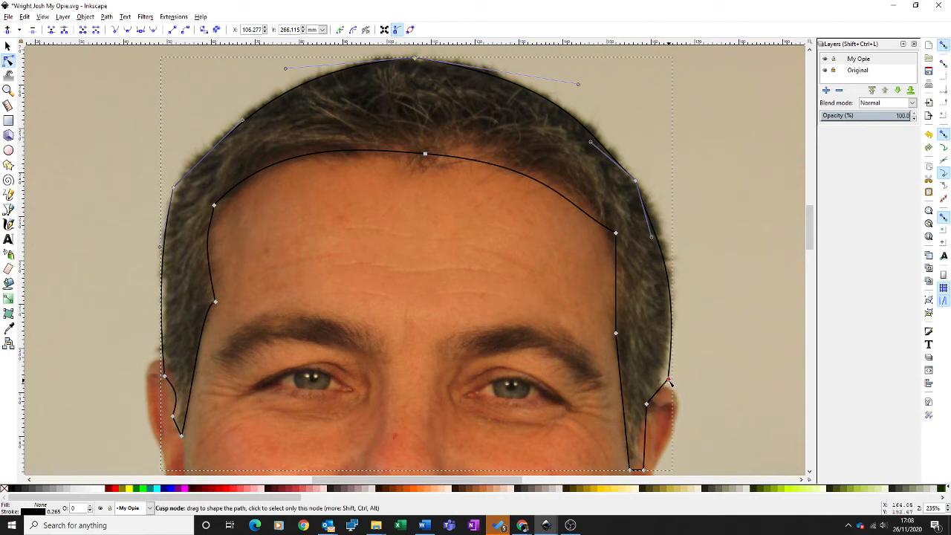
{"action": "left_click_drag", "start_coordinate": [669, 380], "coordinate": [662, 372]}
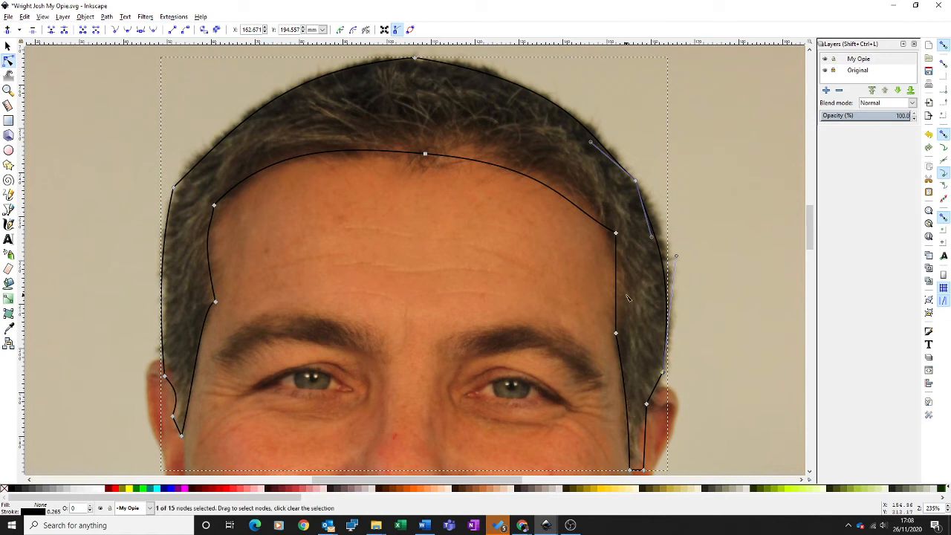
{"action": "left_click_drag", "start_coordinate": [621, 292], "coordinate": [624, 290]}
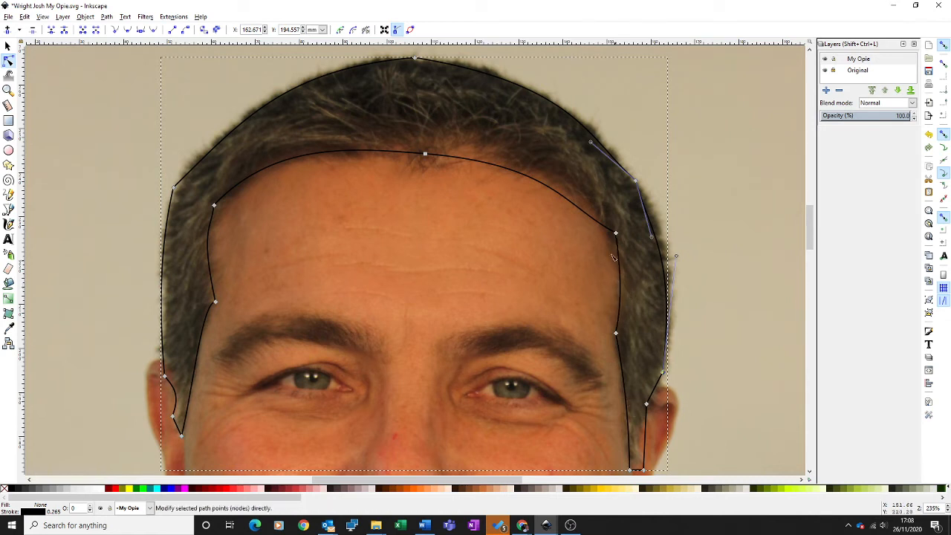
{"action": "left_click", "coordinate": [569, 199]}
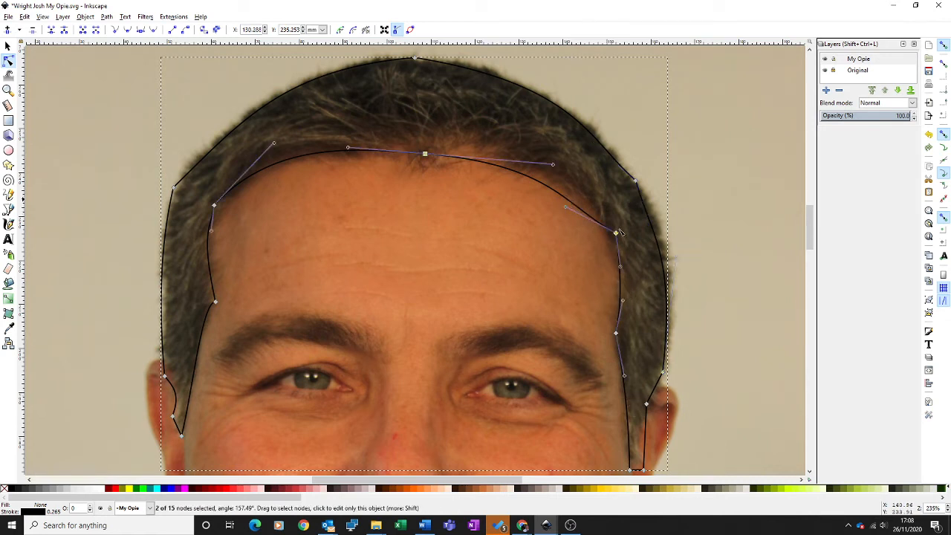
{"action": "left_click", "coordinate": [646, 321]}
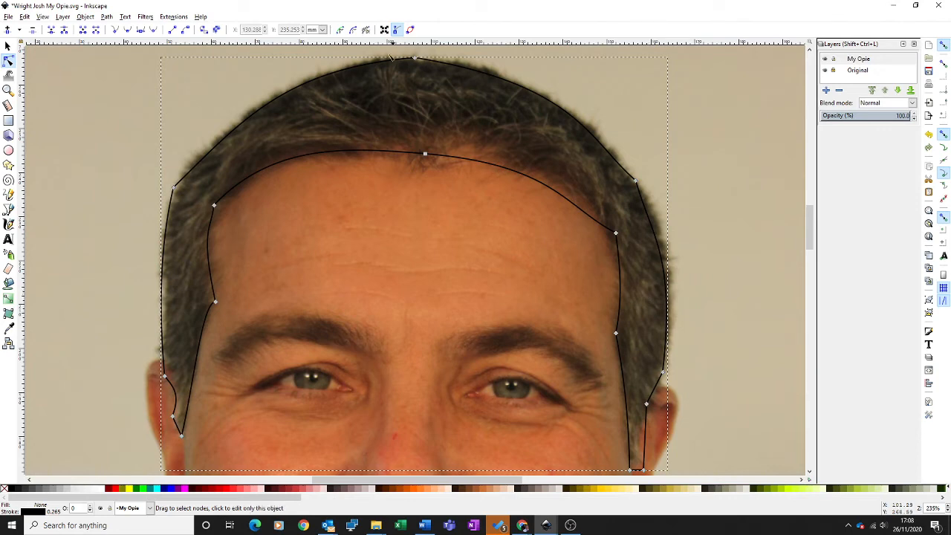
Fill the hair path with a flat dark brown, RGBA 543221ff, chosen on the colour wheel.
{"action": "left_click", "coordinate": [43, 17]}
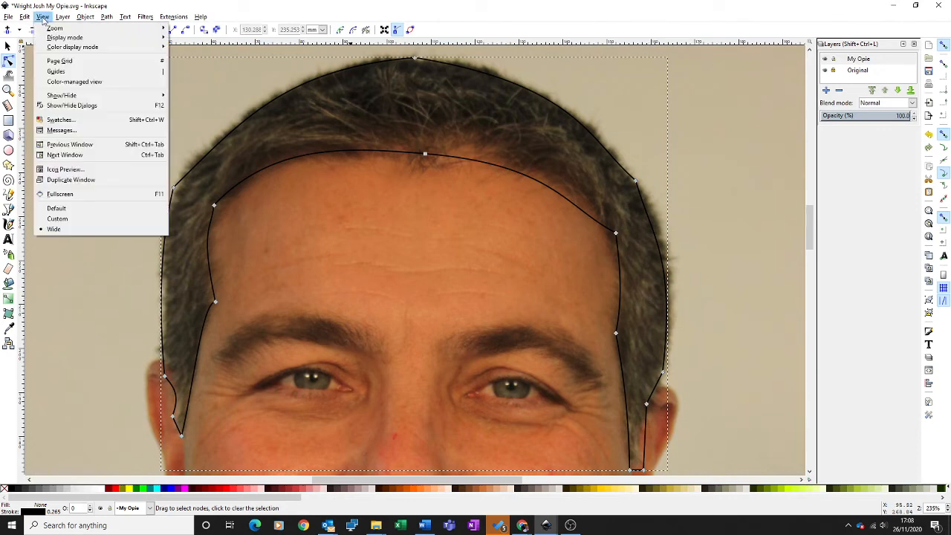
{"action": "mouse_move", "coordinate": [52, 28]}
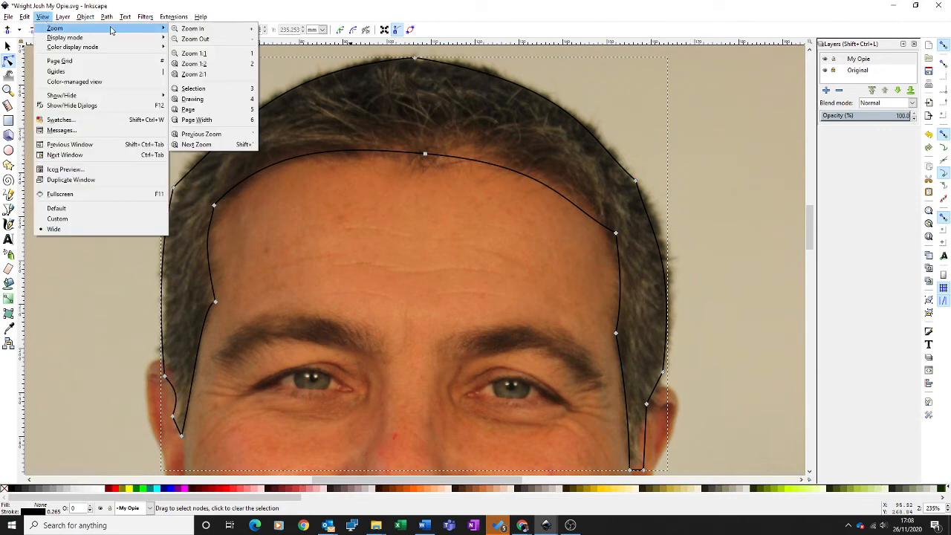
{"action": "left_click", "coordinate": [187, 41]}
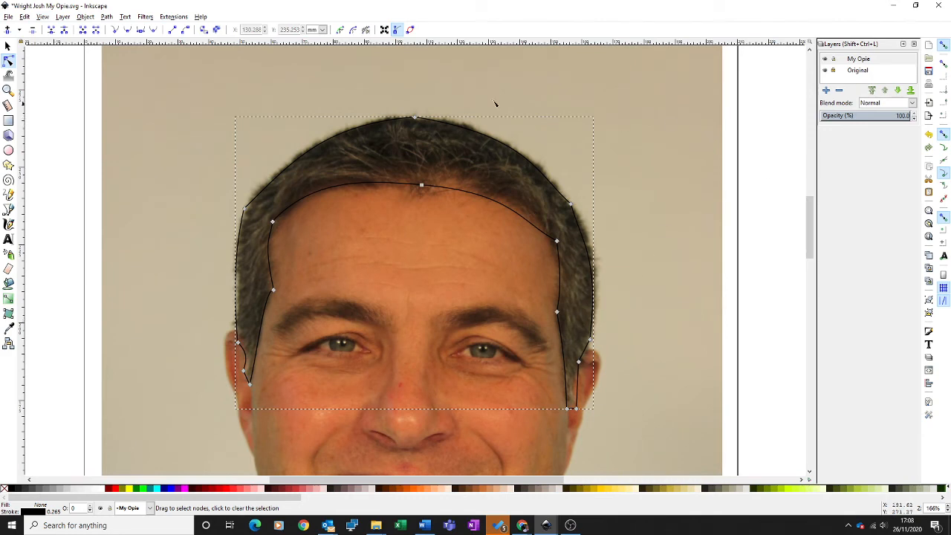
{"action": "left_click", "coordinate": [86, 17]}
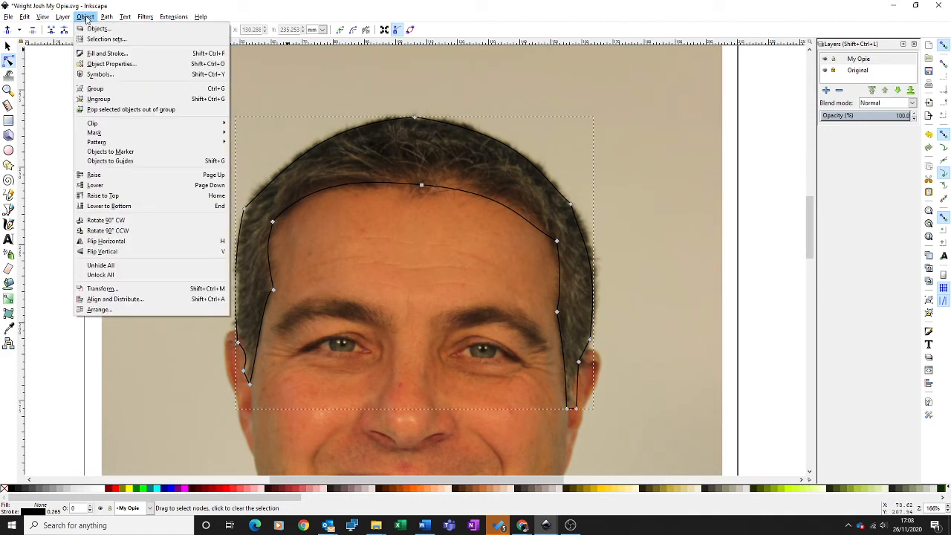
{"action": "left_click", "coordinate": [96, 55]}
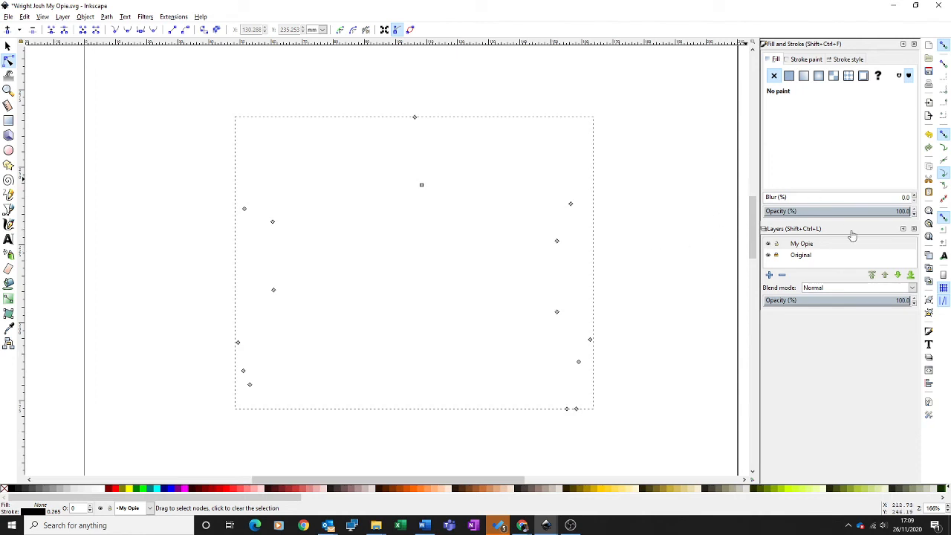
{"action": "left_click", "coordinate": [769, 255]}
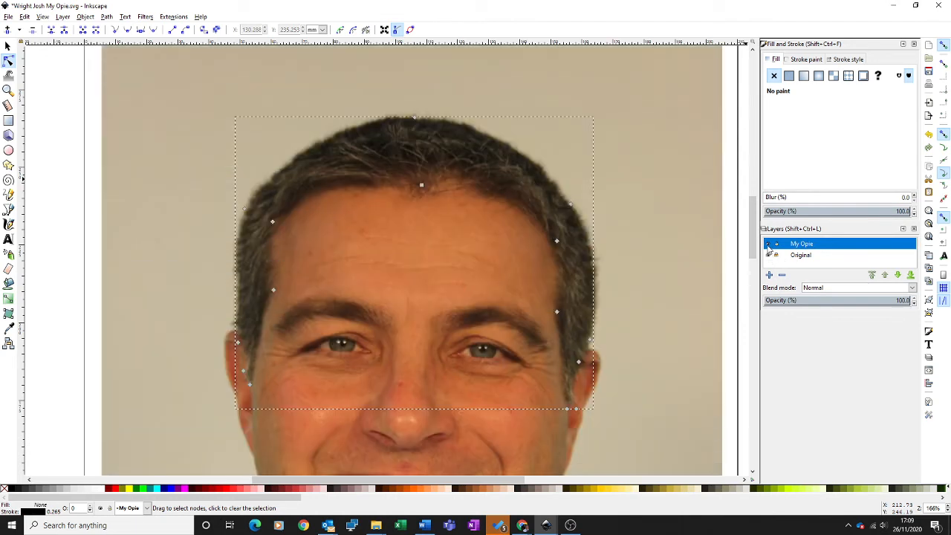
{"action": "left_click", "coordinate": [770, 246]}
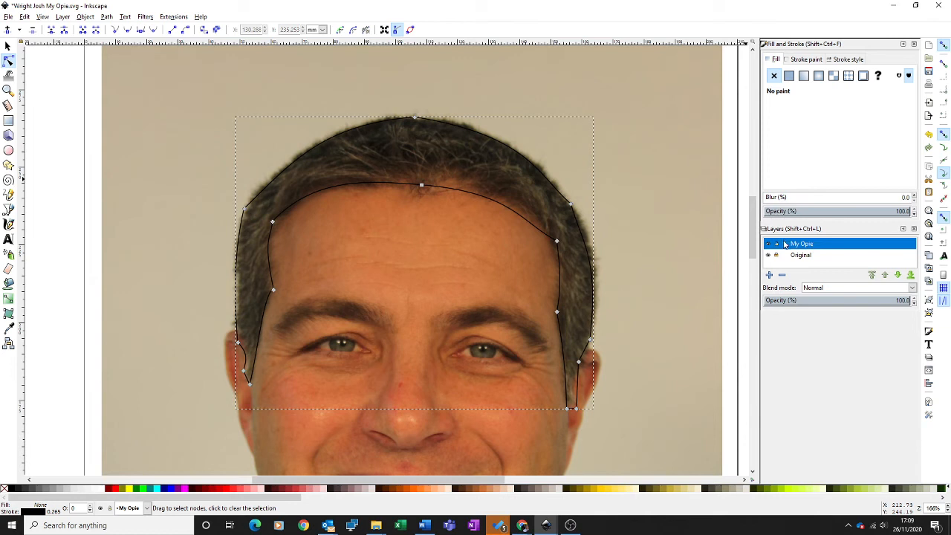
{"action": "left_click", "coordinate": [789, 76]}
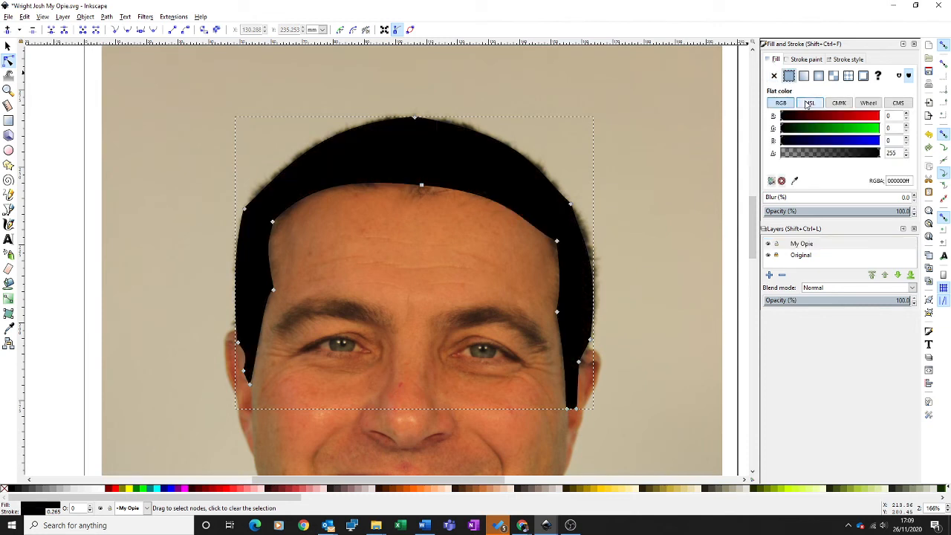
{"action": "left_click", "coordinate": [868, 104]}
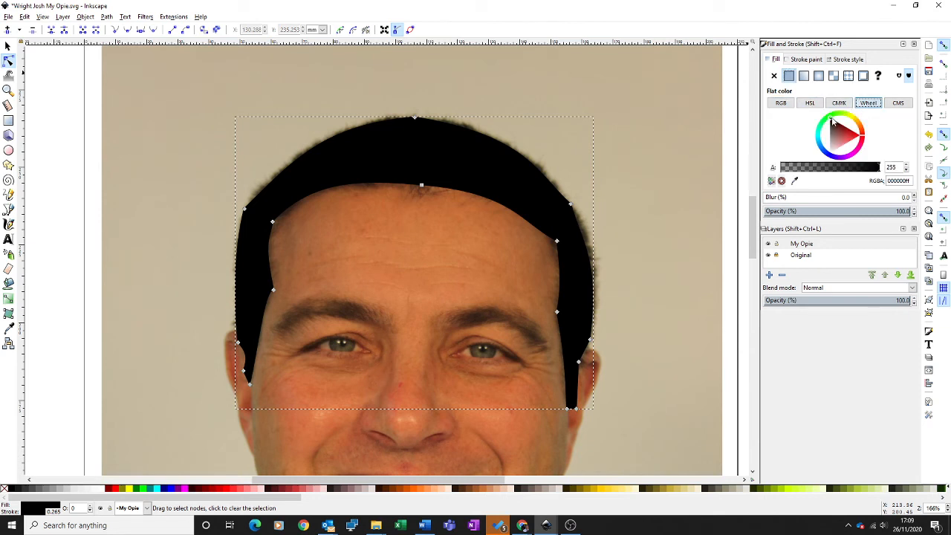
{"action": "mouse_move", "coordinate": [835, 119]}
{"action": "left_mouse_down"}
{"action": "mouse_move", "coordinate": [847, 132]}
{"action": "mouse_move", "coordinate": [836, 127]}
{"action": "mouse_move", "coordinate": [861, 123]}
{"action": "mouse_move", "coordinate": [833, 115]}
{"action": "mouse_move", "coordinate": [852, 129]}
{"action": "mouse_move", "coordinate": [832, 128]}
{"action": "left_mouse_up"}
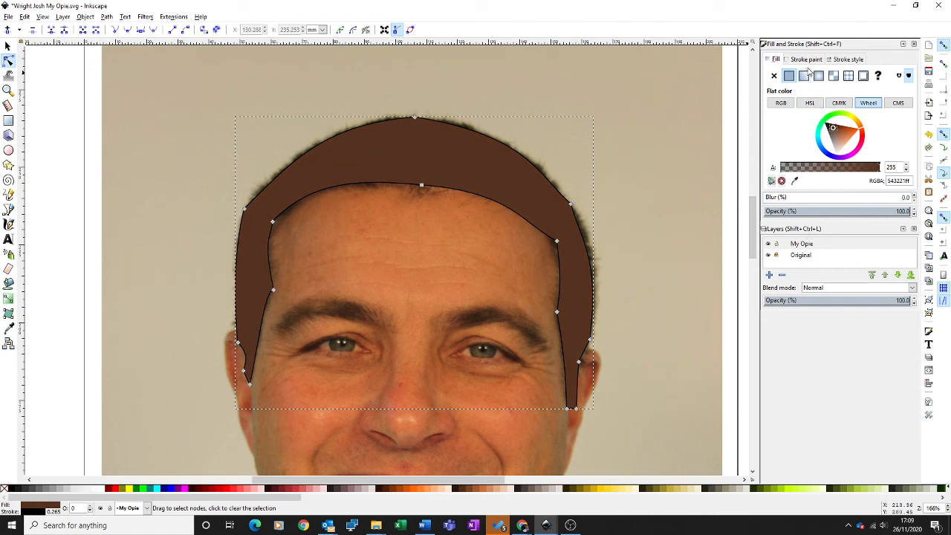
Set the hair path's stroke width to 1.500 mm.
{"action": "left_click", "coordinate": [845, 61]}
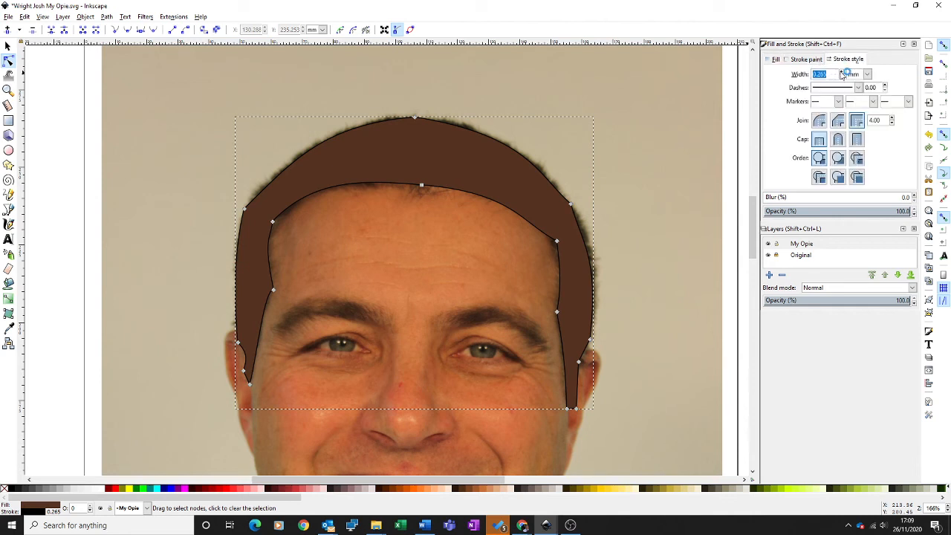
{"action": "scroll", "coordinate": [845, 74], "scroll_direction": "up", "scroll_amount": 6}
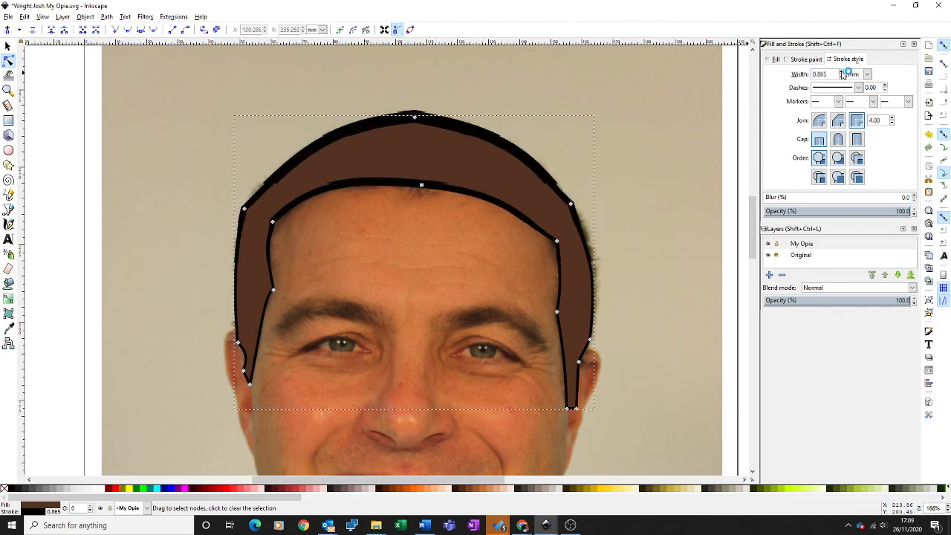
{"action": "left_click", "coordinate": [842, 73]}
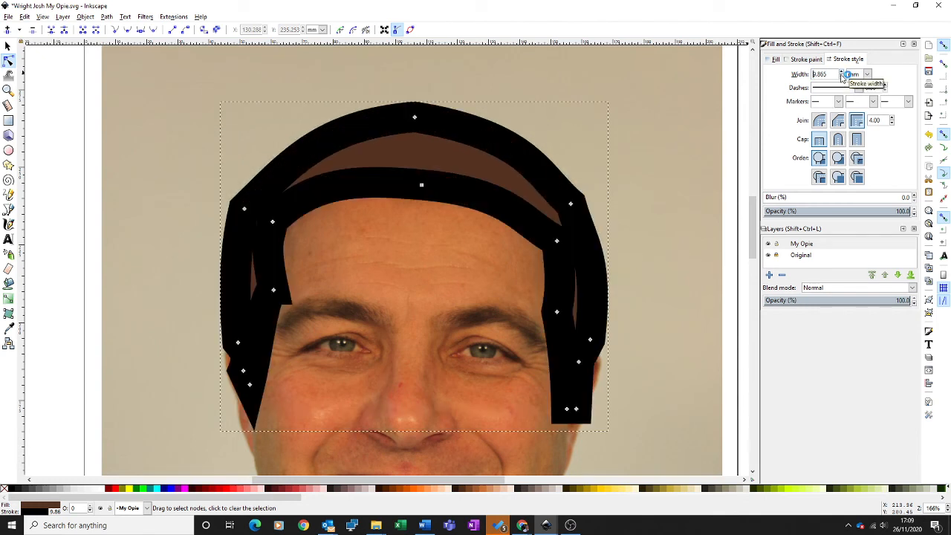
{"action": "left_click", "coordinate": [842, 77]}
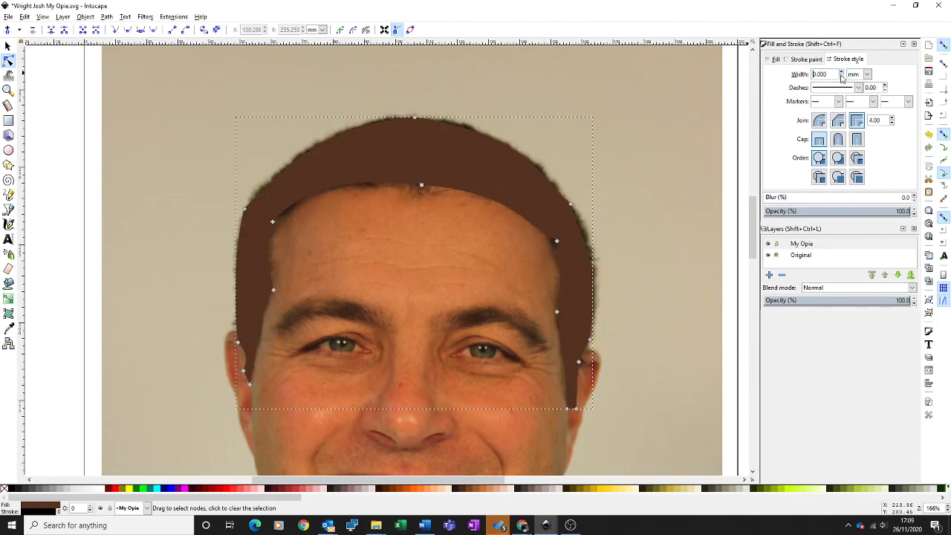
{"action": "scroll", "coordinate": [843, 74], "scroll_direction": "up", "scroll_amount": 5}
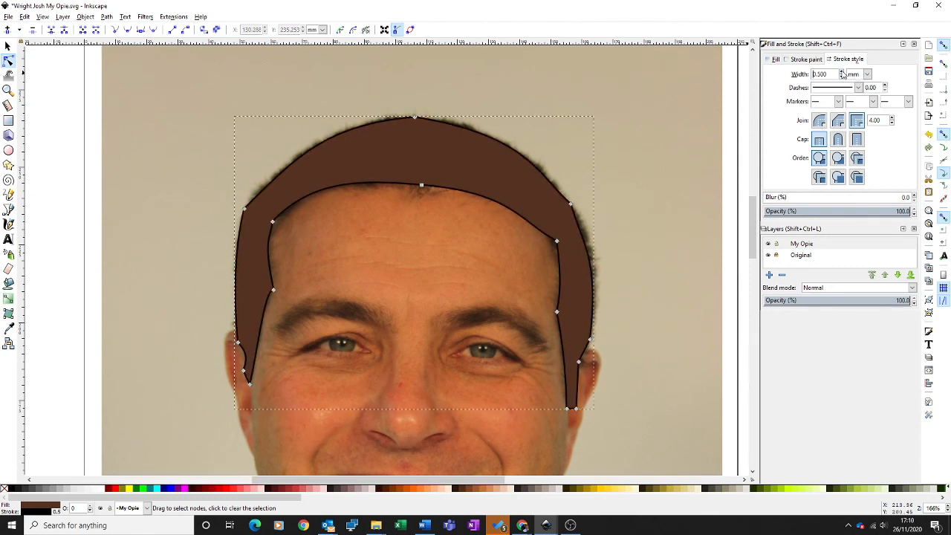
{"action": "scroll", "coordinate": [843, 74], "scroll_direction": "up", "scroll_amount": 7}
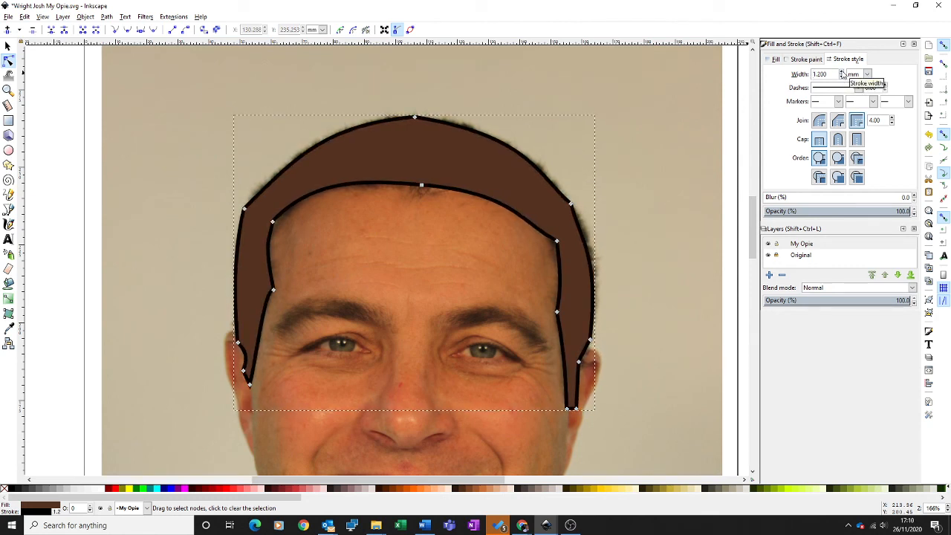
{"action": "scroll", "coordinate": [844, 75], "scroll_direction": "up", "scroll_amount": 3}
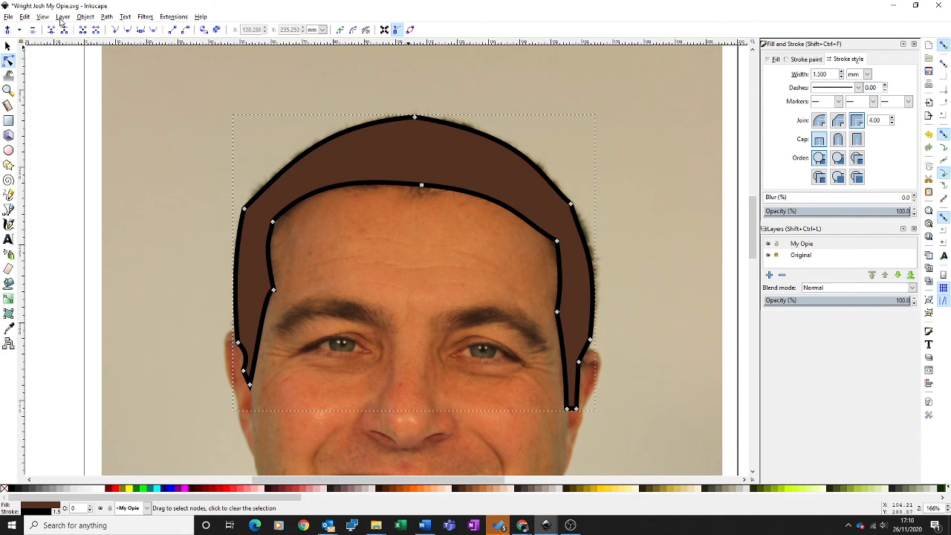
Fit the whole page in view and check the hair shape alone by temporarily hiding the Original layer.
{"action": "left_click", "coordinate": [45, 18]}
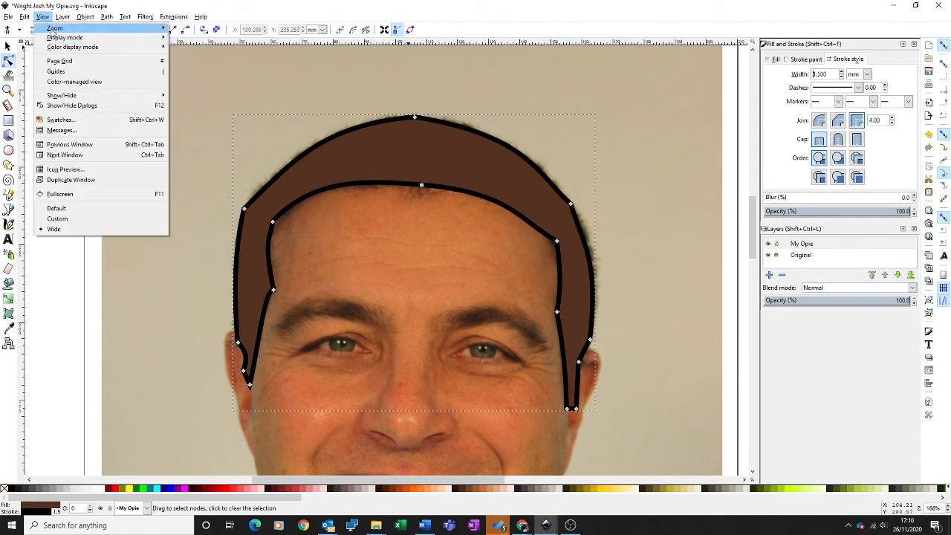
{"action": "mouse_move", "coordinate": [57, 30]}
{"action": "left_click", "coordinate": [197, 113]}
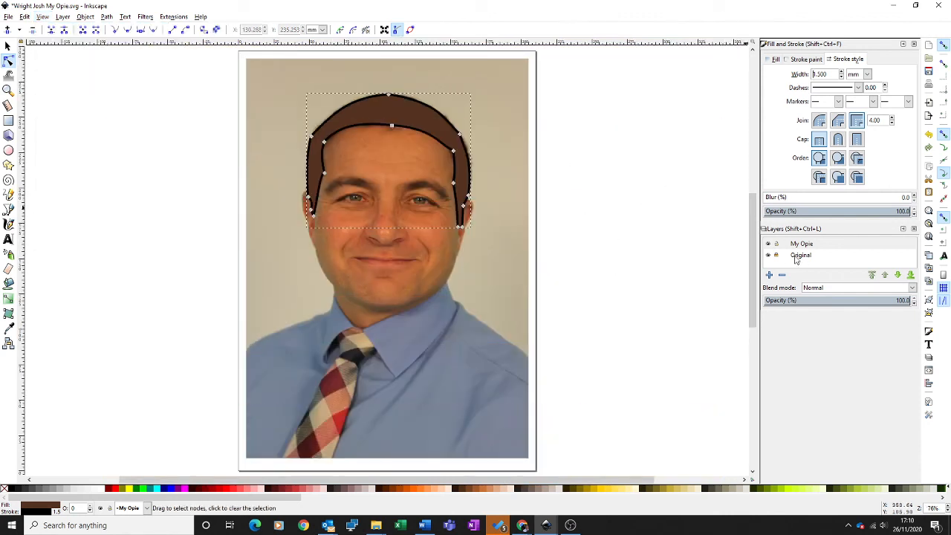
{"action": "left_click", "coordinate": [777, 256]}
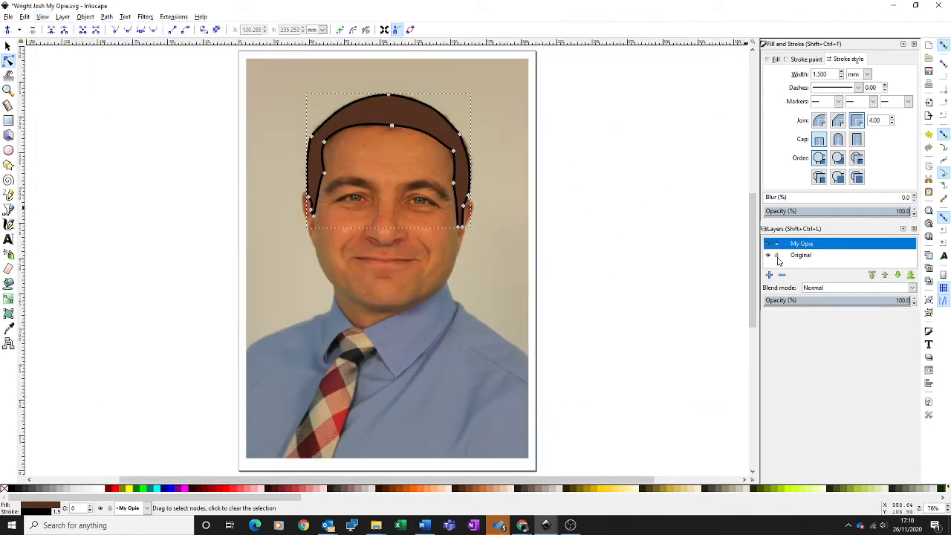
{"action": "left_click", "coordinate": [769, 256]}
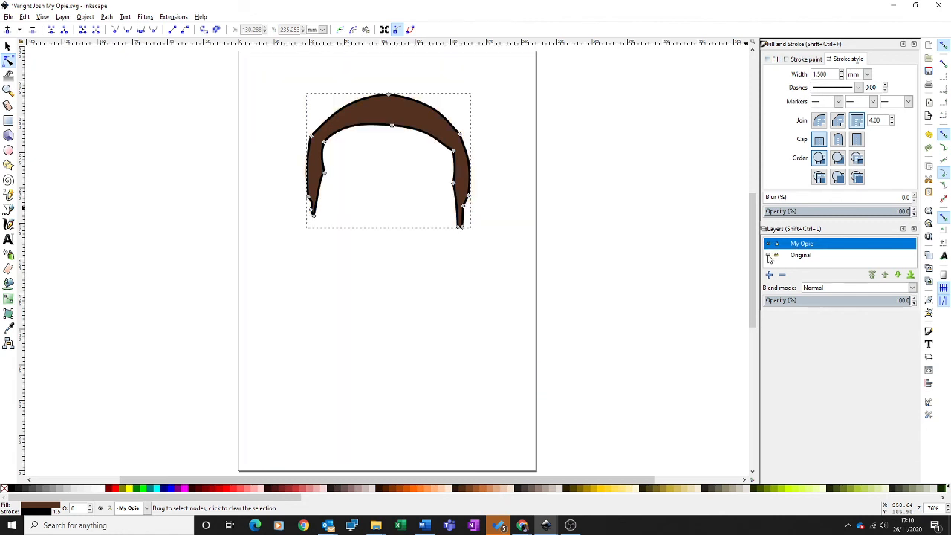
{"action": "left_click", "coordinate": [769, 256]}
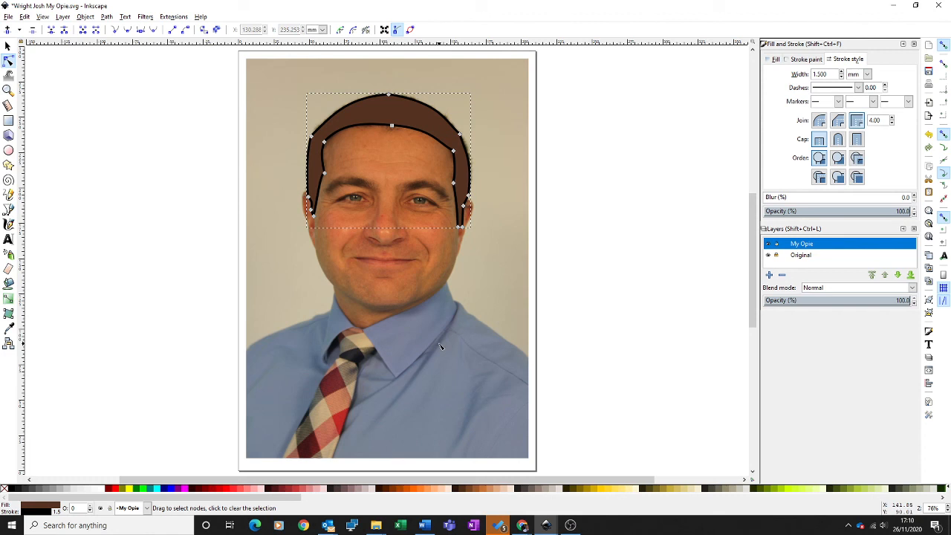
Switch to Chrome to browse the Julian Opie image results for portrait style references, and return to Inkscape.
{"action": "left_click", "coordinate": [303, 526]}
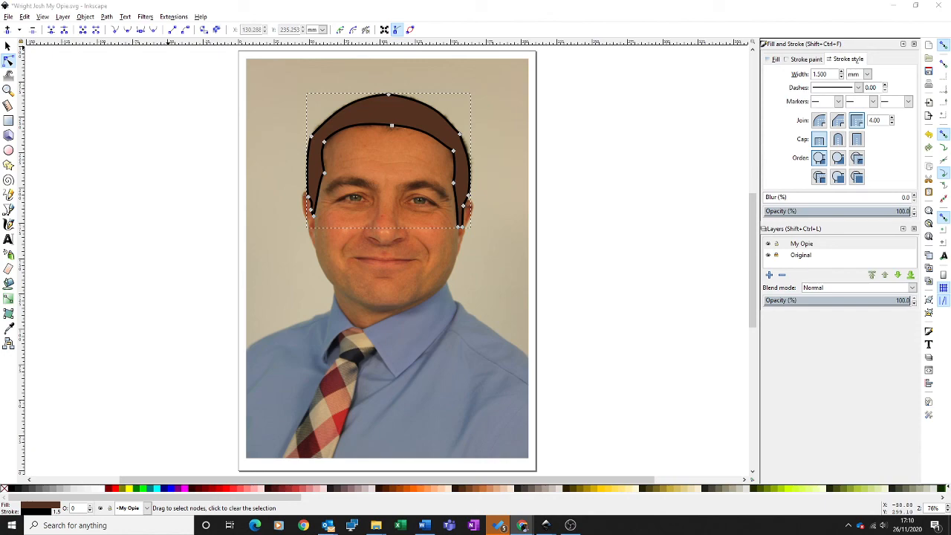
{"action": "key", "text": "alt+Tab"}
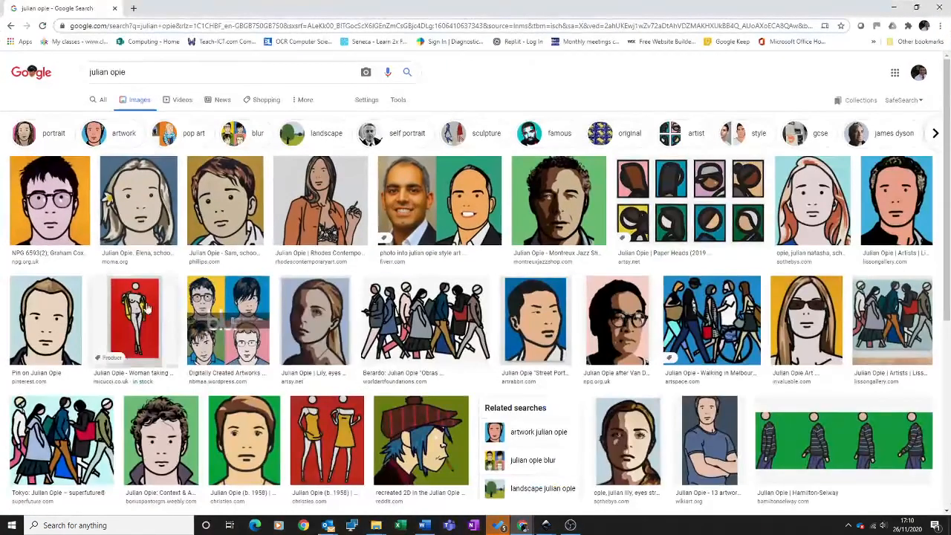
{"action": "scroll", "coordinate": [529, 330], "scroll_direction": "down", "scroll_amount": 2}
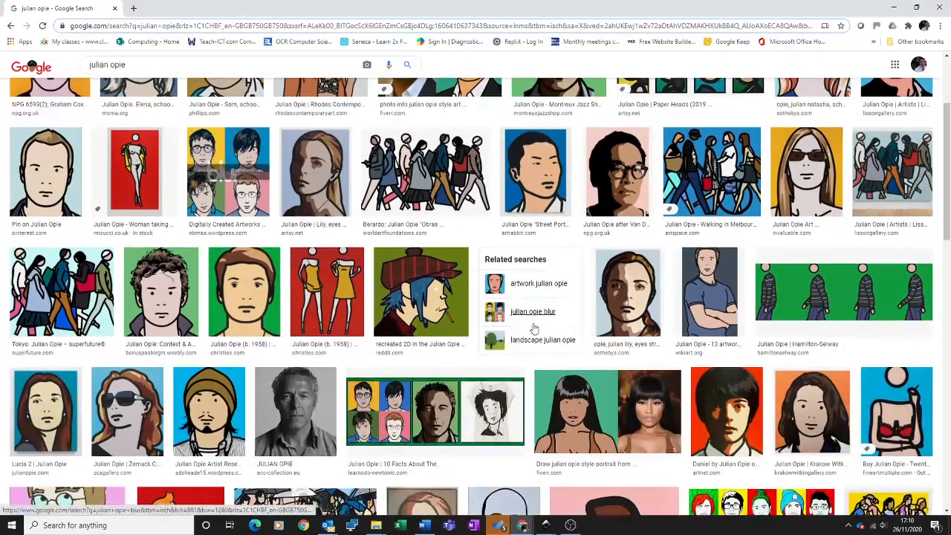
{"action": "key", "text": "alt+Tab"}
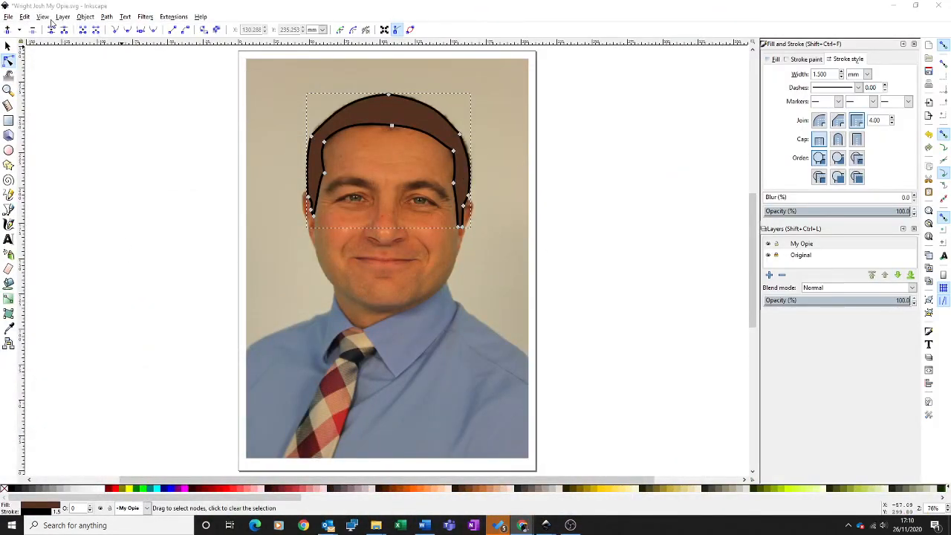
Save the drawing as an Inkscape SVG in the 2 My Opie folder under its current name, replacing the existing file.
{"action": "left_click", "coordinate": [8, 17]}
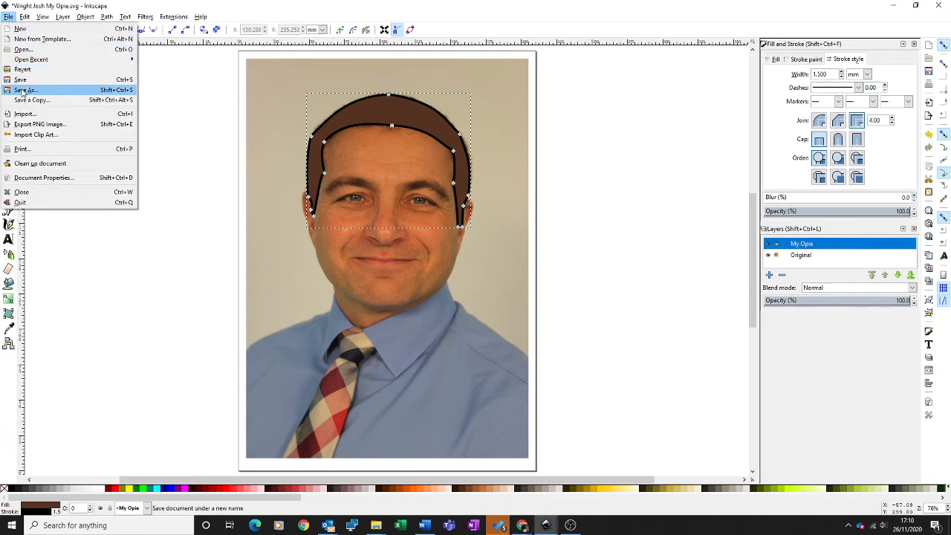
{"action": "left_click", "coordinate": [25, 90]}
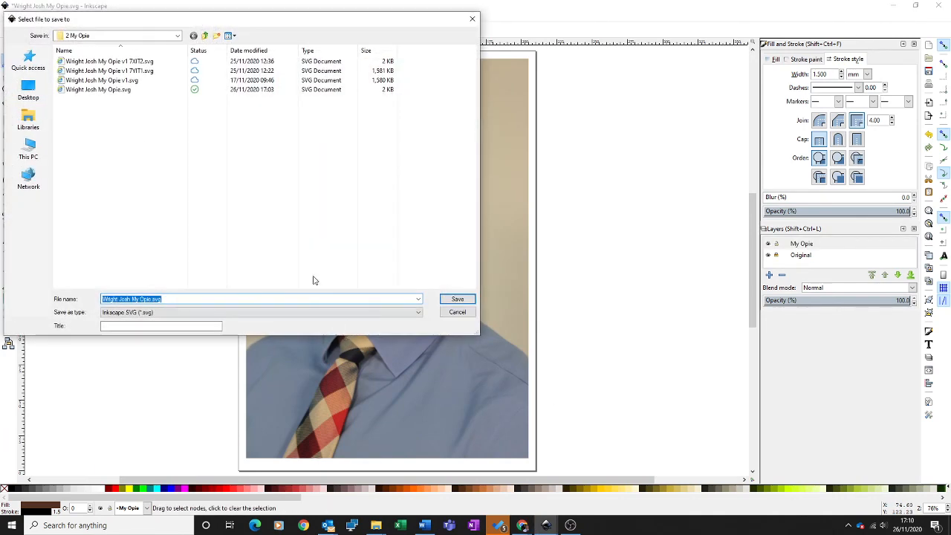
{"action": "left_click", "coordinate": [456, 300]}
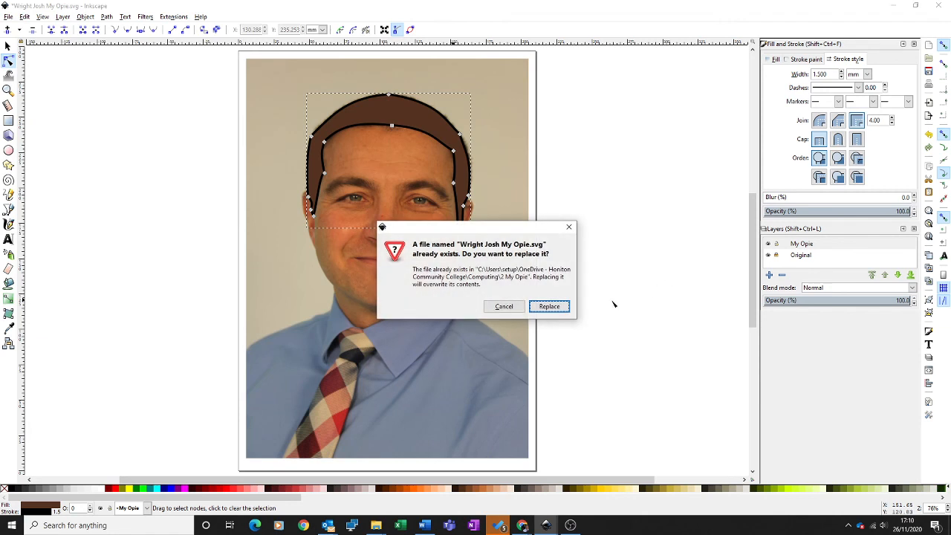
{"action": "left_click", "coordinate": [548, 306]}
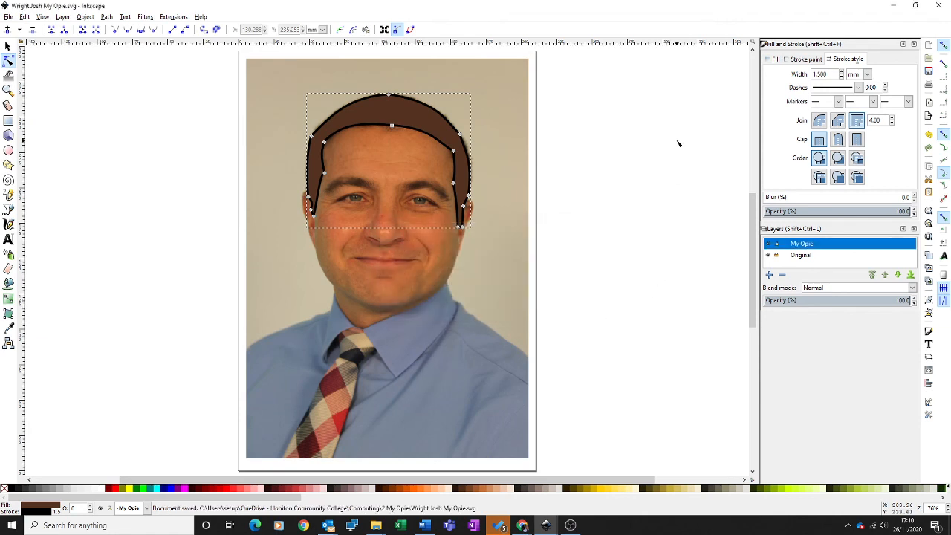